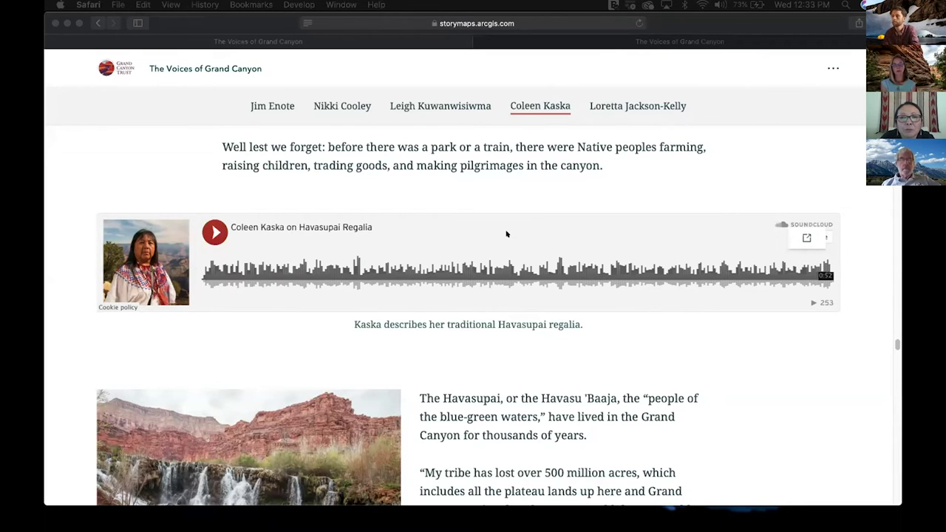
# Step: Switch to Google Chrome, leave the slide presentation and bring up the editor of "The Voices of Grand Canyon" story
pyautogui.hotkey('ctrl', 'Up')
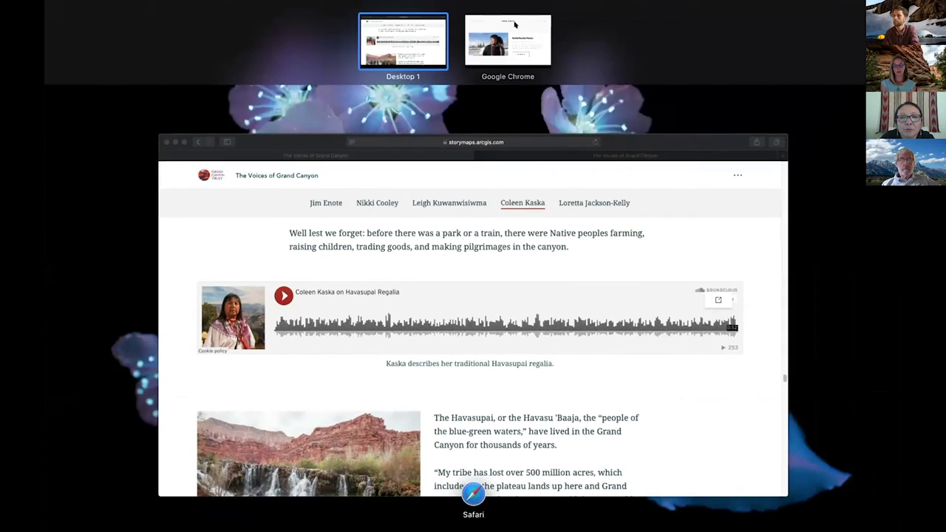
pyautogui.click(515, 25)
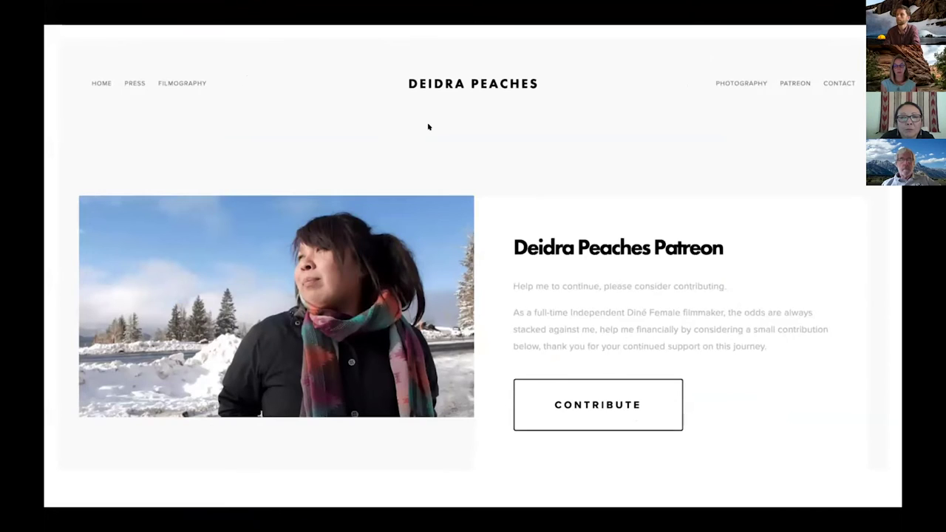
pyautogui.press('Escape')
pyautogui.click(303, 10)
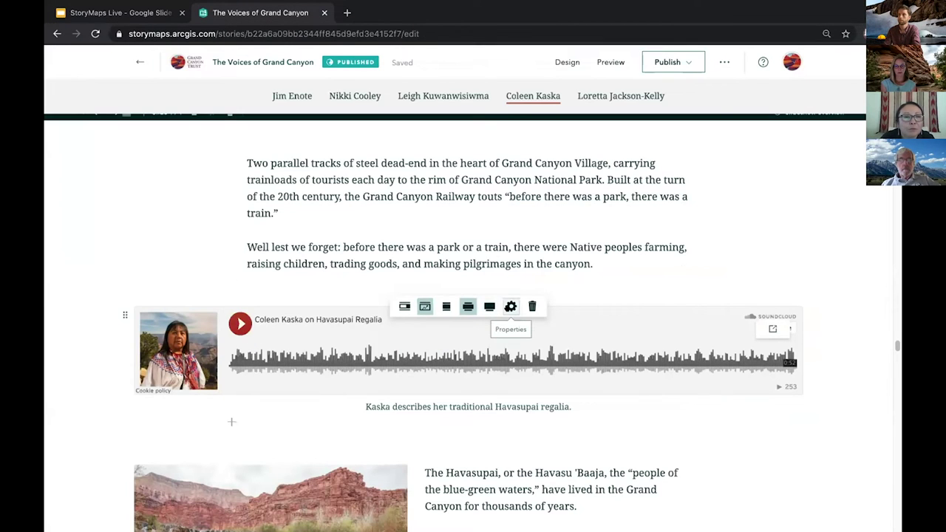
# Step: Examine the properties and display options of the SoundCloud embed about Havasupai regalia, closing them without changes
pyautogui.click(510, 306)
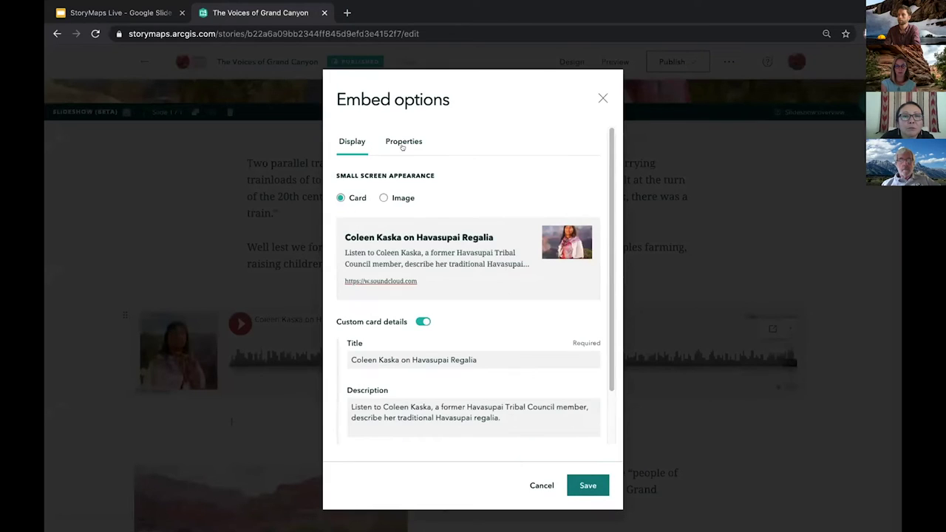
pyautogui.click(403, 140)
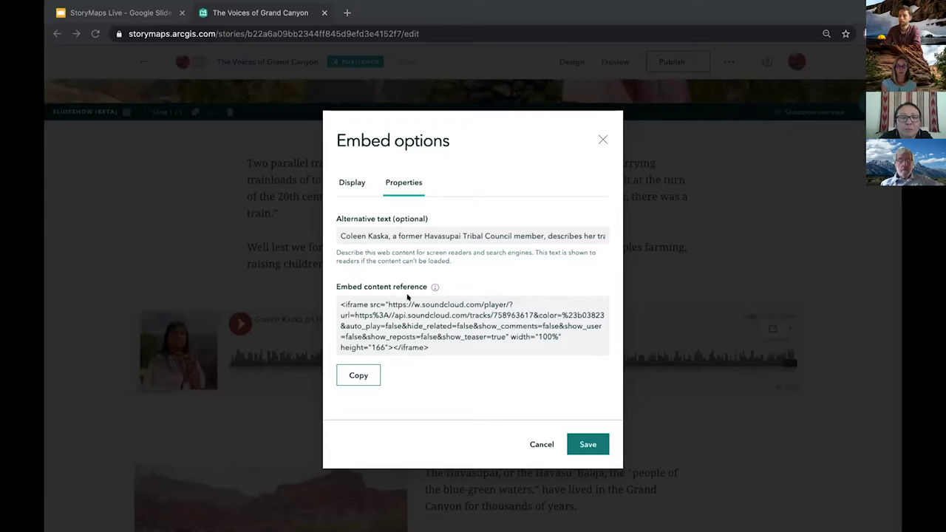
pyautogui.click(351, 184)
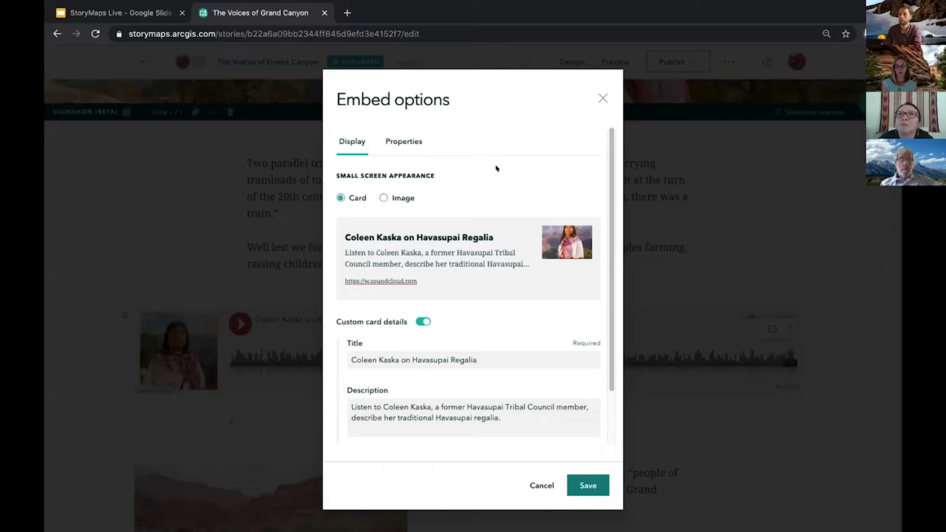
pyautogui.click(603, 98)
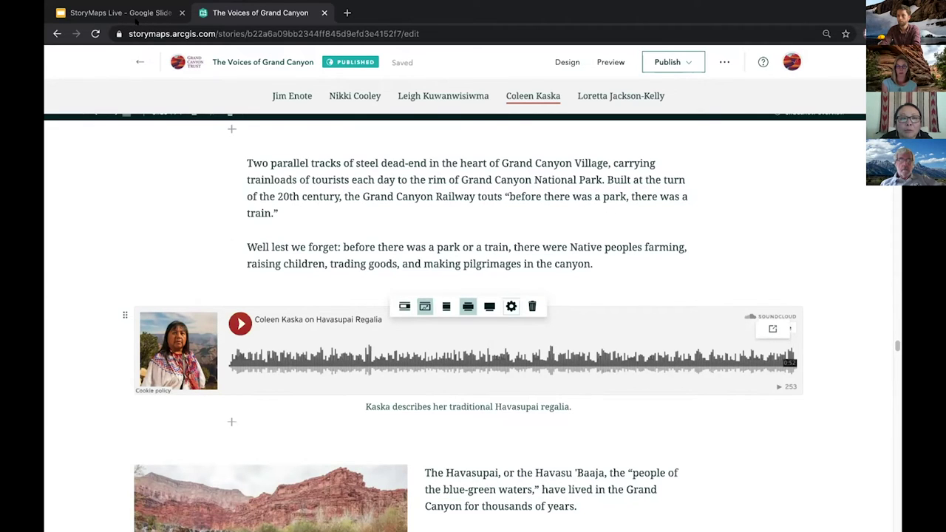
# Step: Switch to Safari and view the published "The Voices of Grand Canyon" story from its cover to the tribal territory maps
pyautogui.hotkey('ctrl', 'Up')
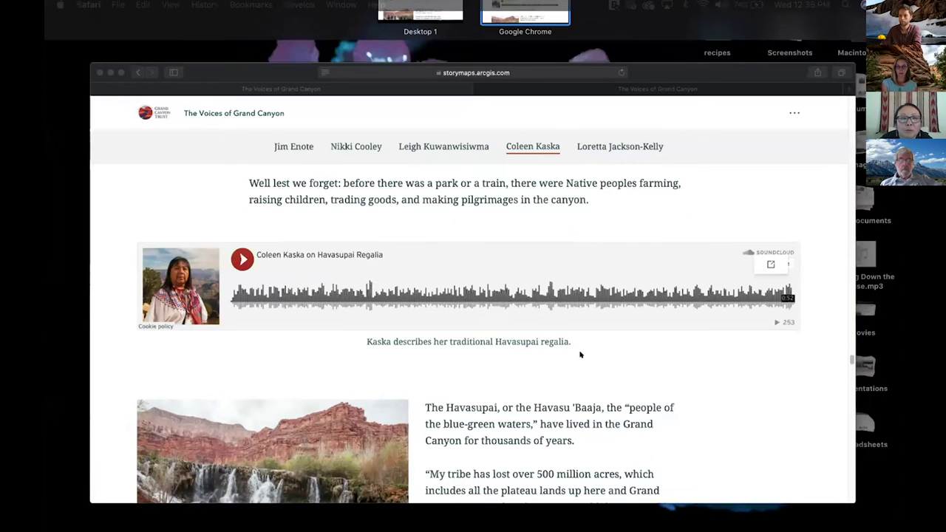
pyautogui.click(580, 354)
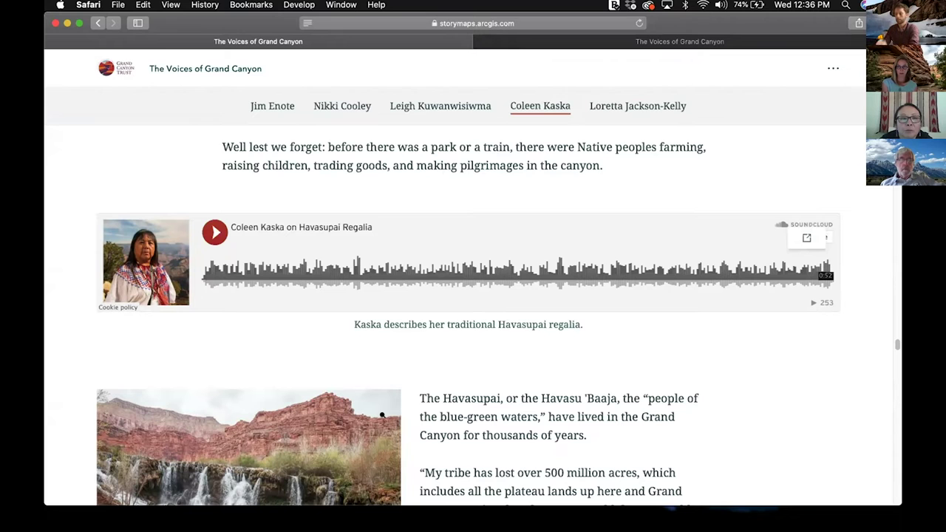
pyautogui.scroll(5, 447, 378)
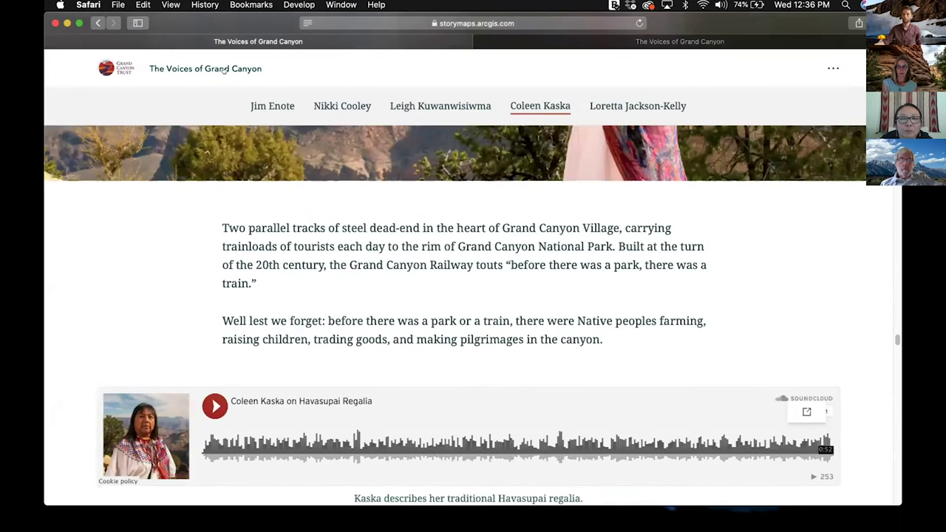
pyautogui.click(225, 68)
pyautogui.scroll(-5, 333, 317)
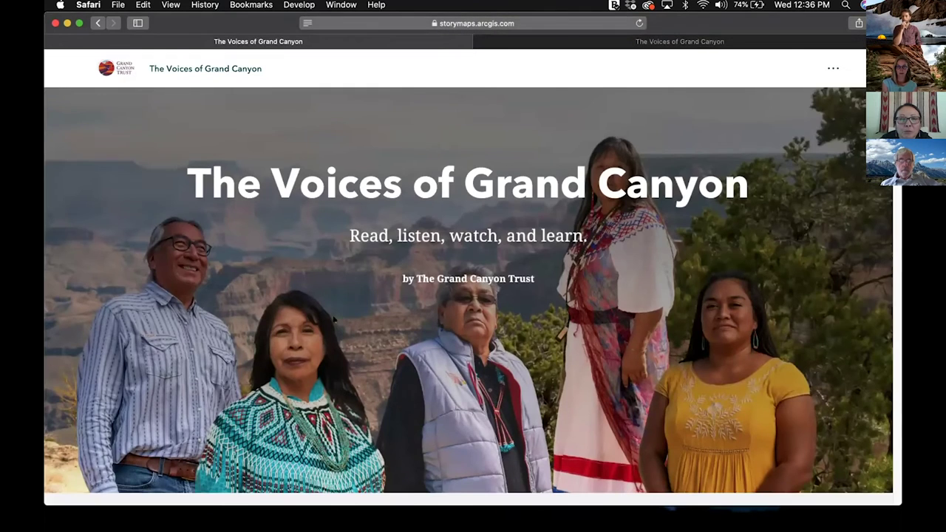
pyautogui.scroll(-5, 334, 317)
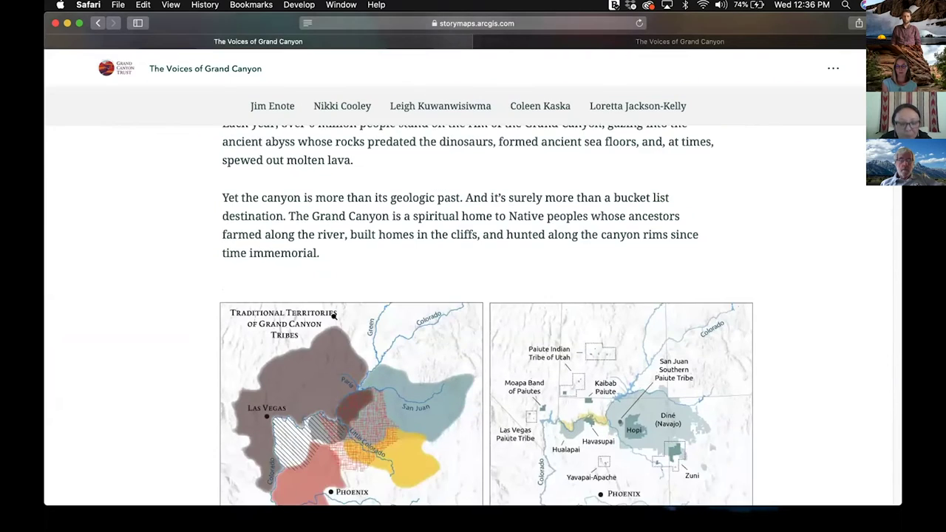
pyautogui.scroll(-3, 332, 318)
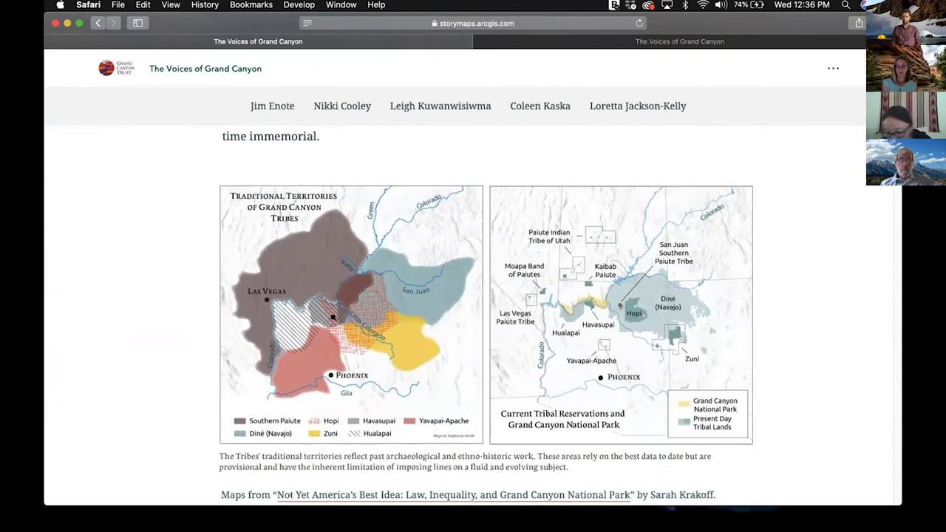
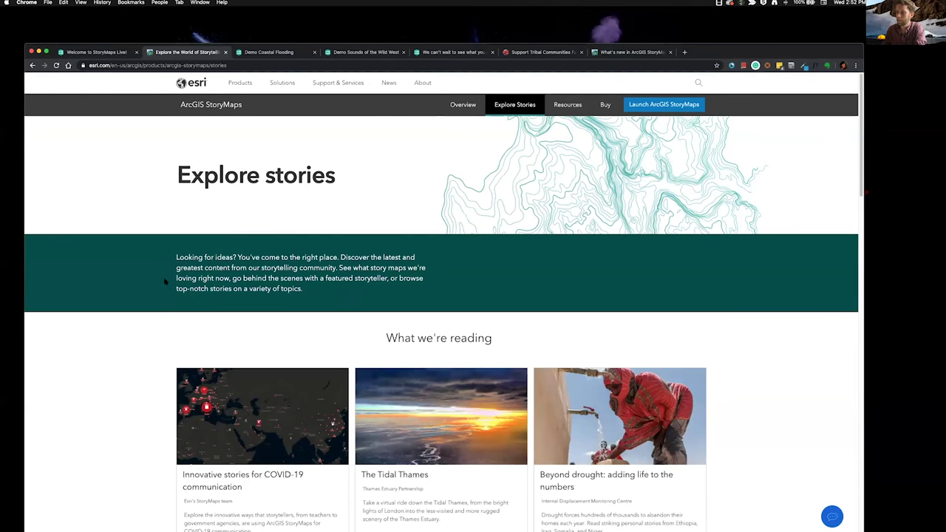
# Step: Look through the Explore Stories page and the Resources page down to the "Build your skills" section
pyautogui.scroll(-2, 163, 279)
pyautogui.scroll(-10, 163, 282)
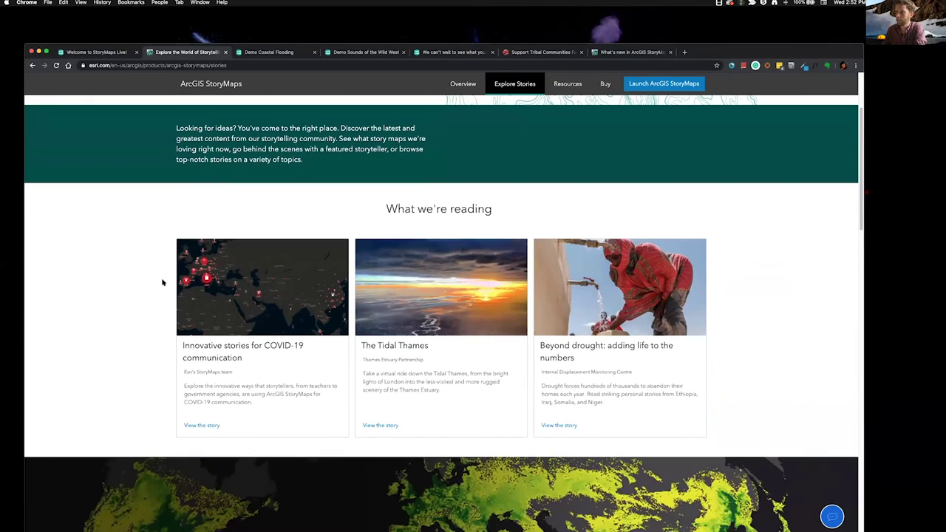
pyautogui.scroll(10, 521, 145)
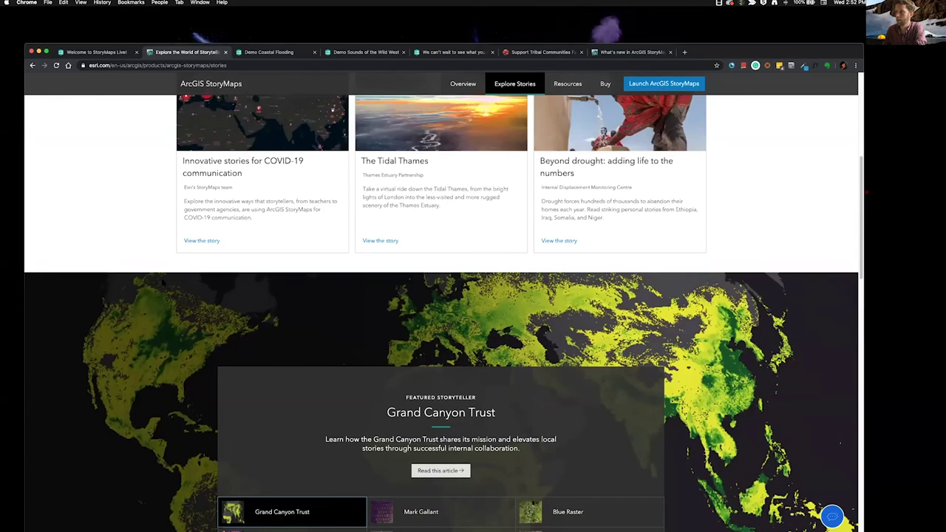
pyautogui.click(569, 105)
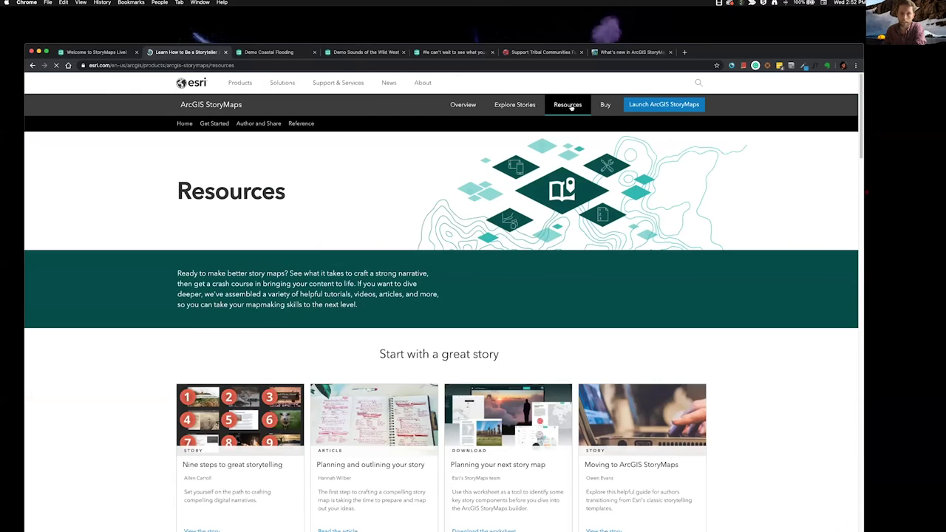
pyautogui.scroll(-5, 126, 274)
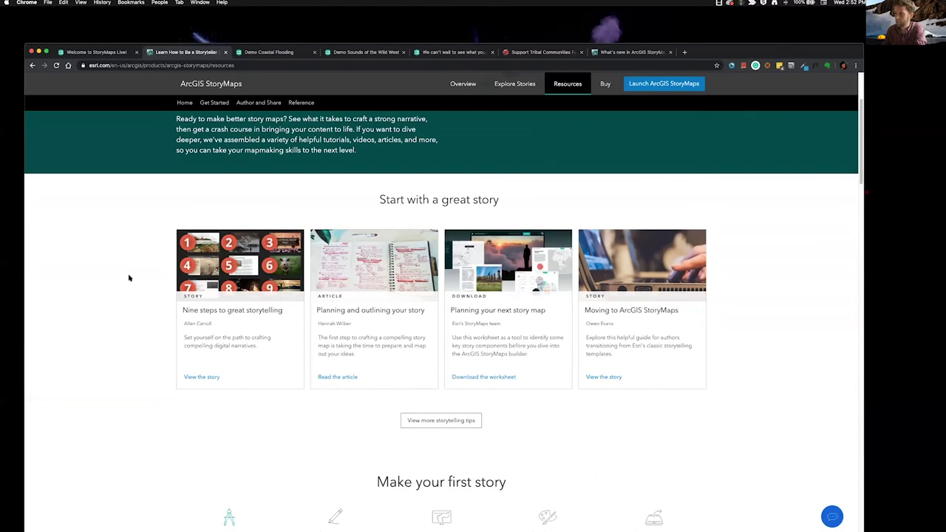
pyautogui.scroll(-15, 129, 278)
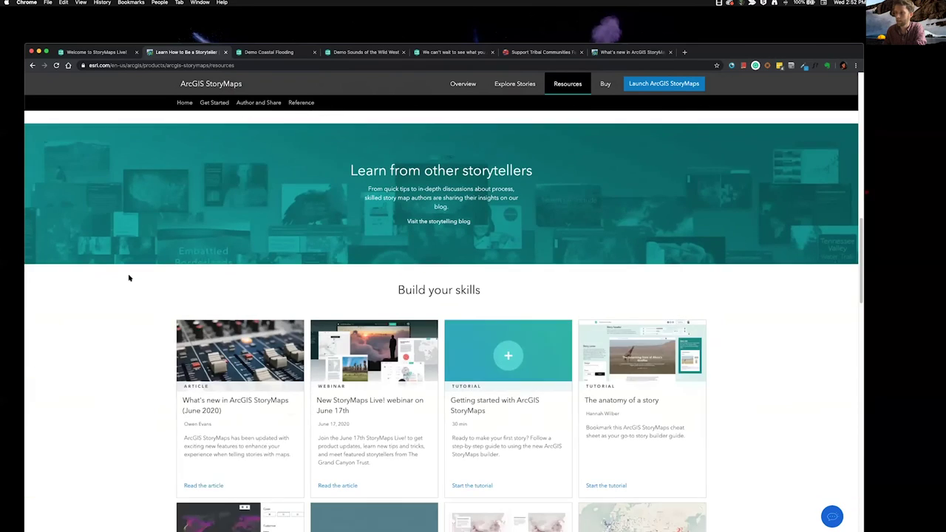
pyautogui.scroll(-5, 128, 278)
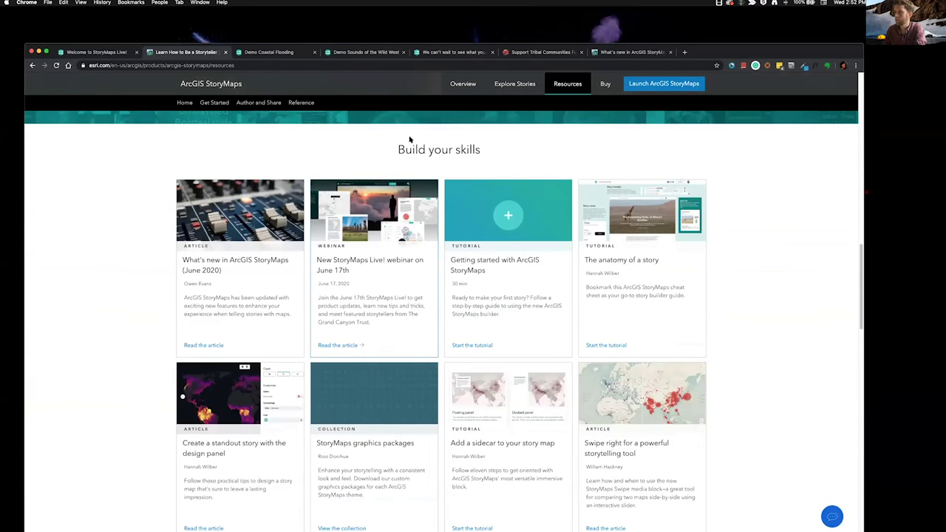
# Step: Launch ArcGIS StoryMaps and open the "Demo Coastal Flooding" story for editing
pyautogui.click(664, 84)
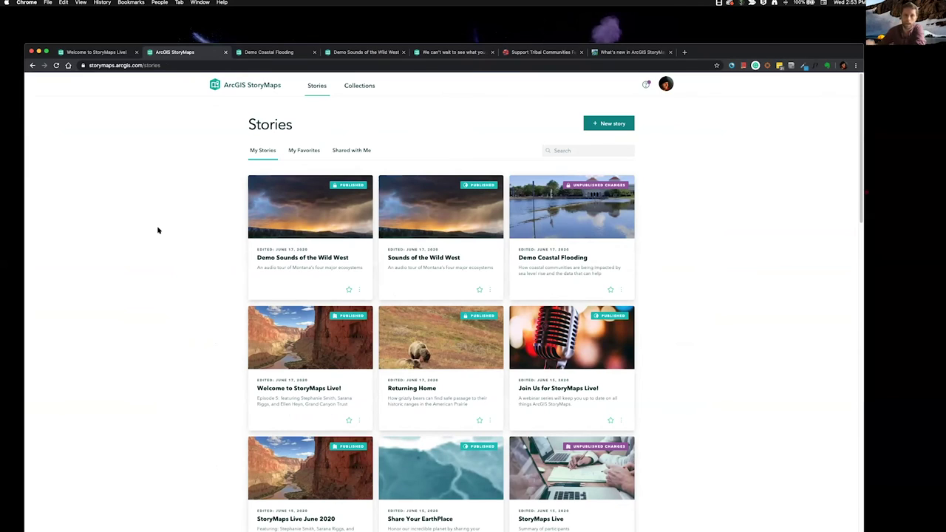
pyautogui.click(548, 215)
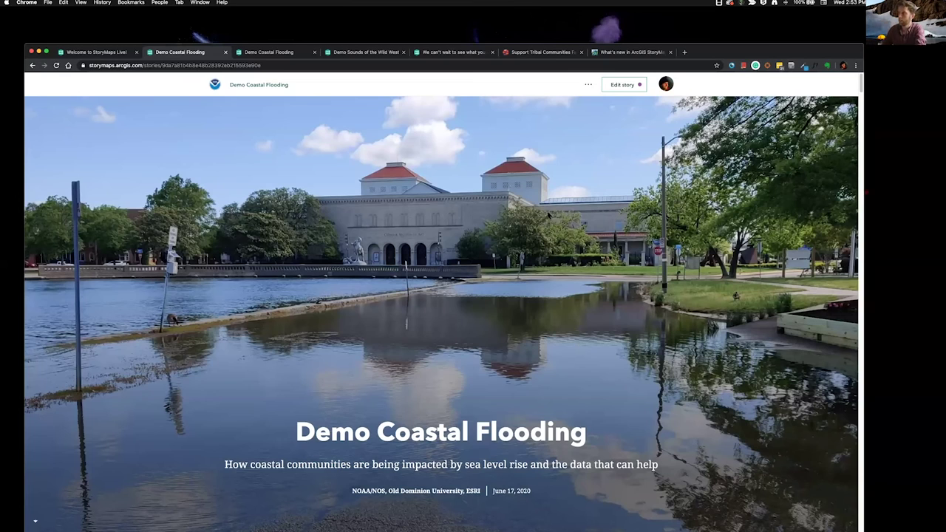
pyautogui.click(612, 85)
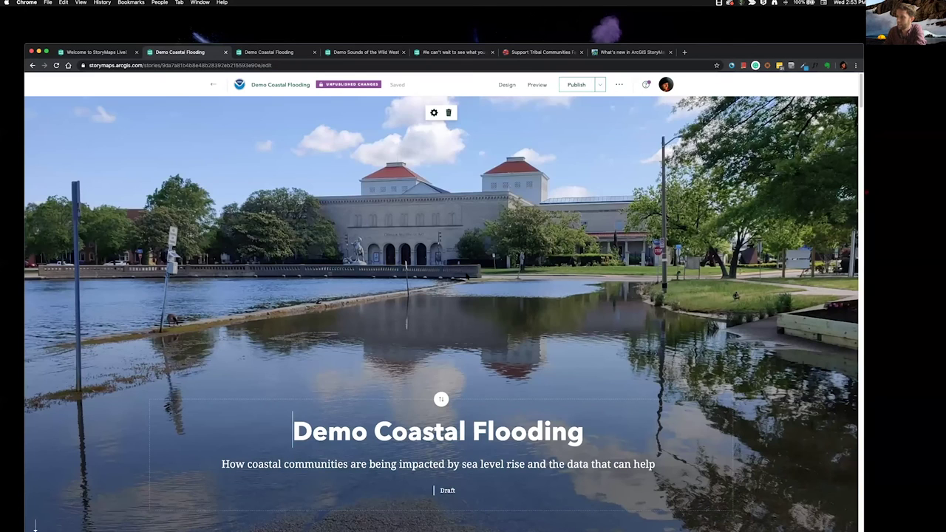
# Step: Go through the "What are the data telling us?" section to the sea level swipe map and review the content blocks available above it
pyautogui.scroll(-3, 442, 280)
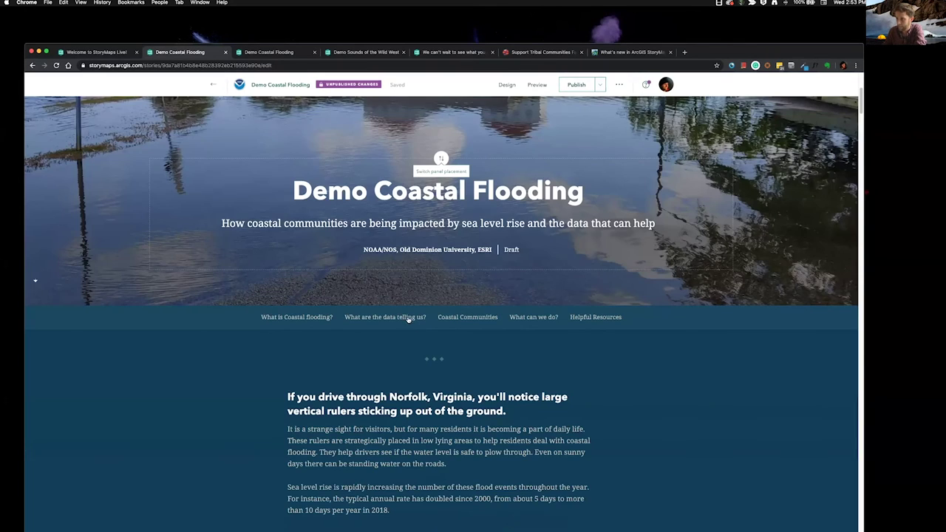
pyautogui.click(409, 318)
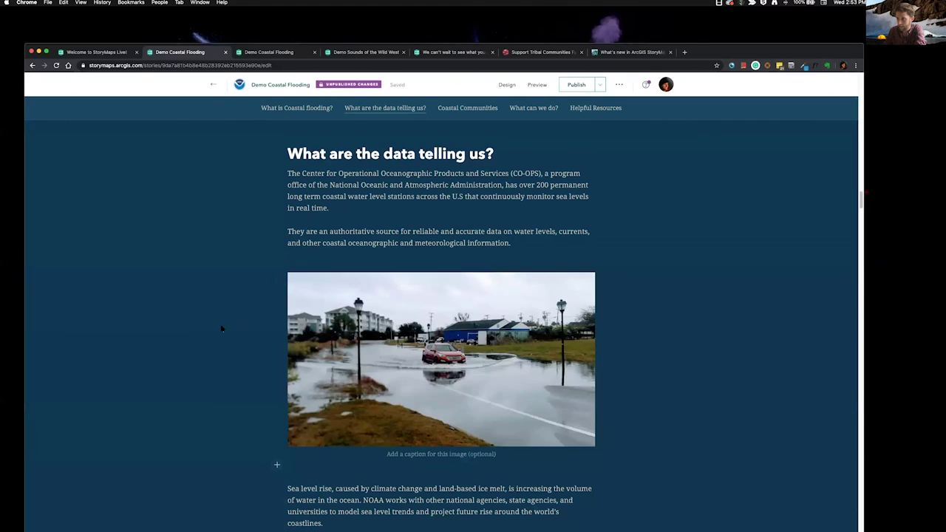
pyautogui.scroll(-5, 221, 329)
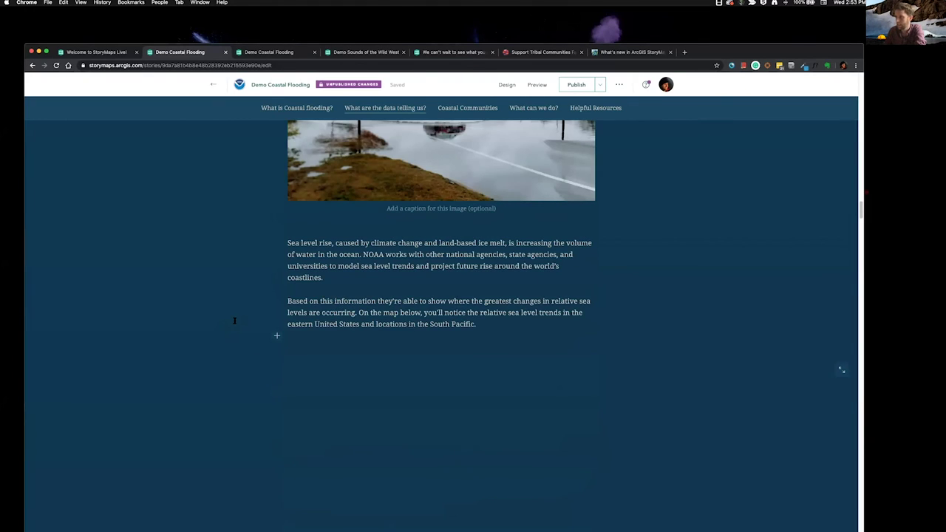
pyautogui.scroll(-20, 235, 320)
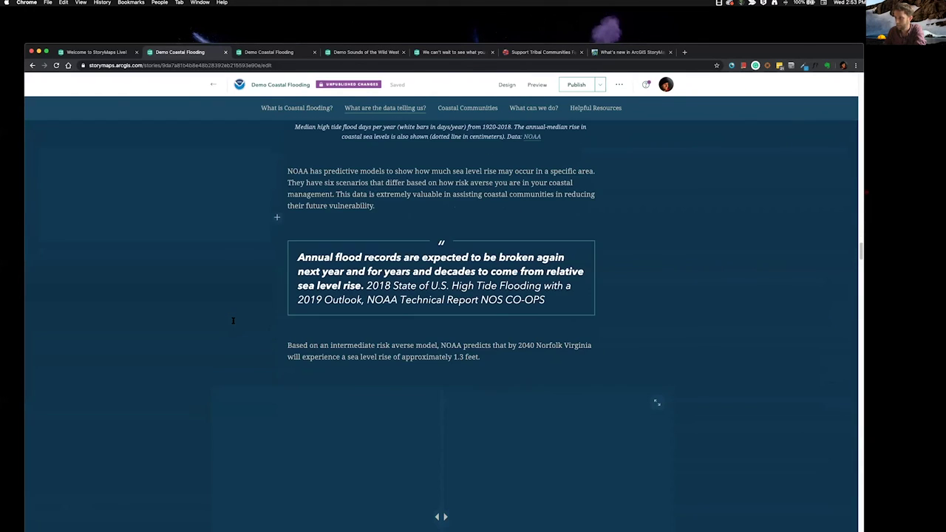
pyautogui.scroll(-4, 192, 316)
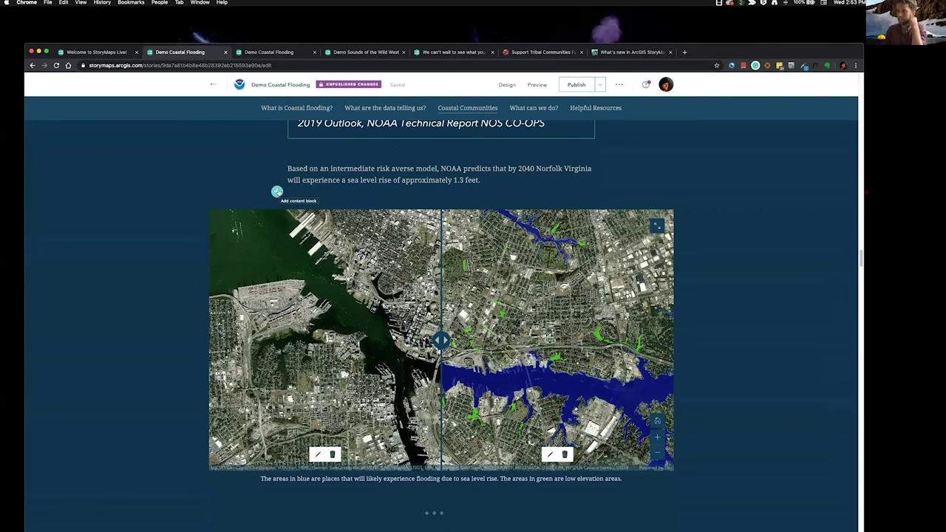
pyautogui.click(277, 191)
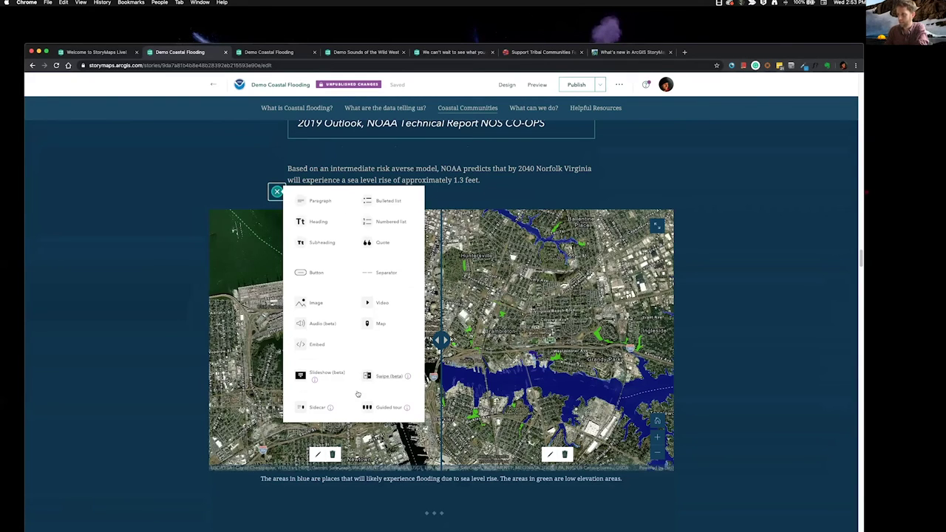
pyautogui.click(276, 191)
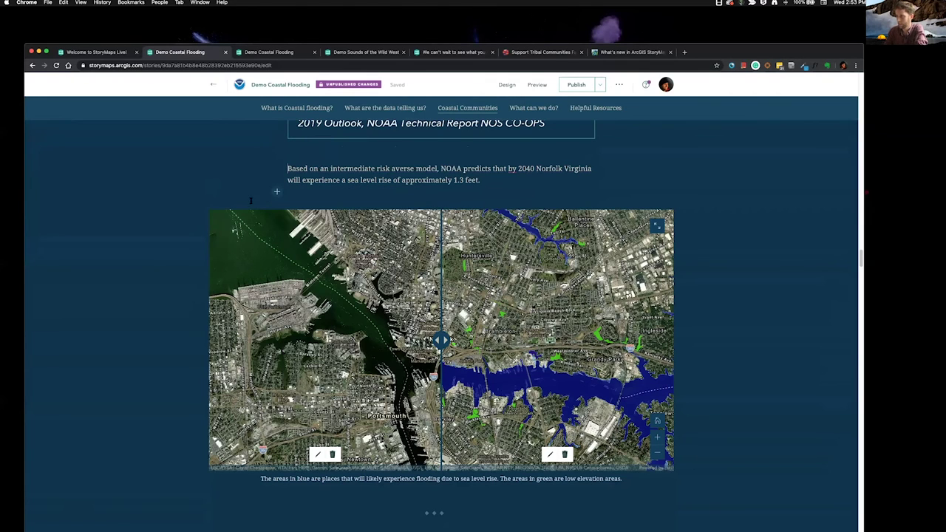
# Step: Compare the two maps in the Norfolk swipe block by shifting its divider slightly to the west
pyautogui.moveTo(252, 222)
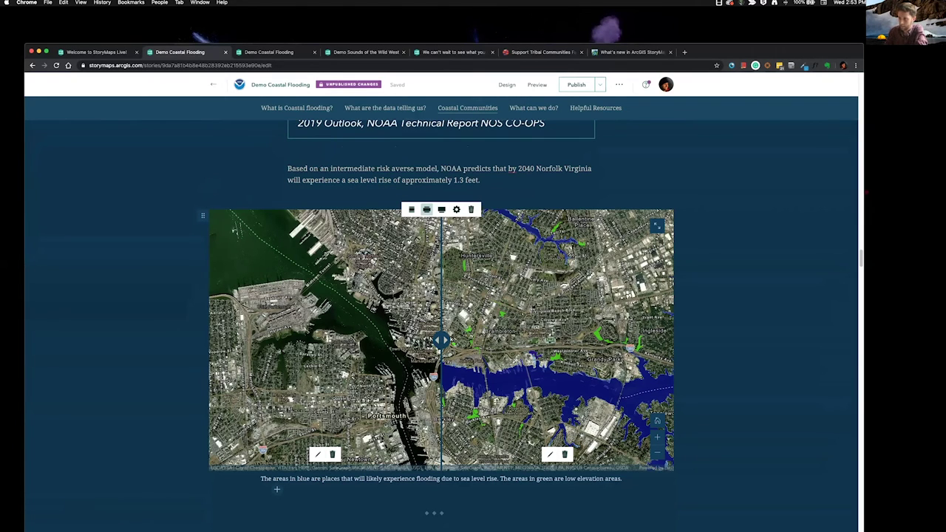
pyautogui.moveTo(442, 340)
pyautogui.mouseDown()
pyautogui.moveTo(326, 340)
pyautogui.moveTo(517, 340)
pyautogui.moveTo(343, 340)
pyautogui.moveTo(471, 343)
pyautogui.moveTo(415, 340)
pyautogui.moveTo(432, 340)
pyautogui.mouseUp()
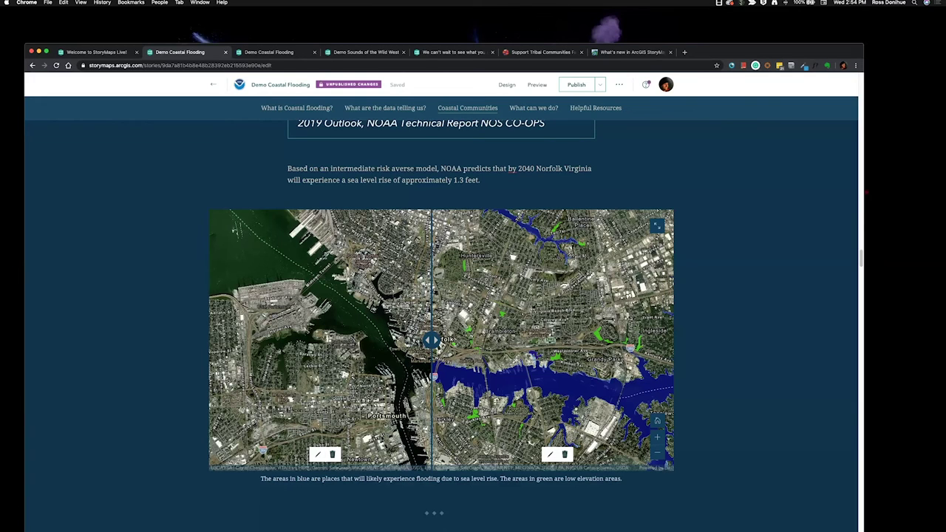
pyautogui.moveTo(431, 340)
pyautogui.mouseDown()
pyautogui.moveTo(481, 340)
pyautogui.moveTo(329, 340)
pyautogui.moveTo(466, 339)
pyautogui.moveTo(409, 341)
pyautogui.moveTo(425, 340)
pyautogui.mouseUp()
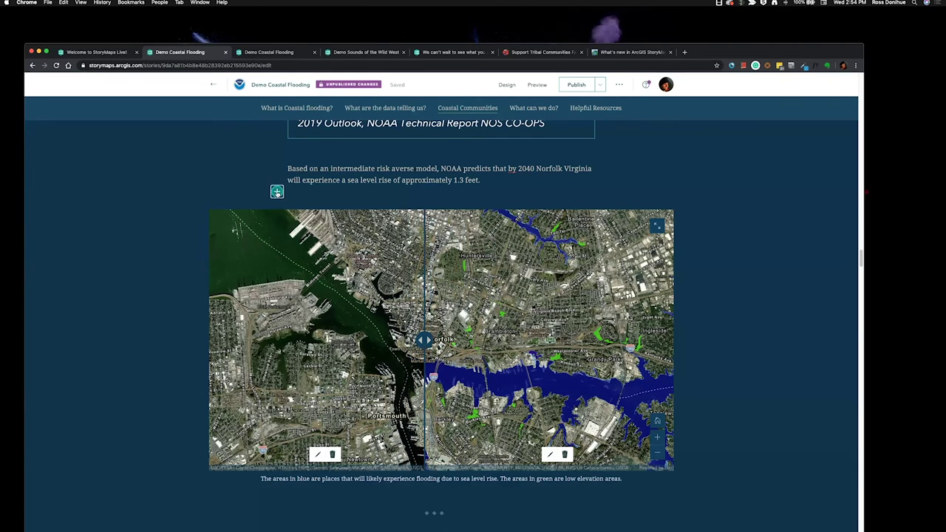
# Step: Insert a swipe block between the paragraph on Norfolk's predicted sea level rise and the existing swipe map
pyautogui.click(277, 192)
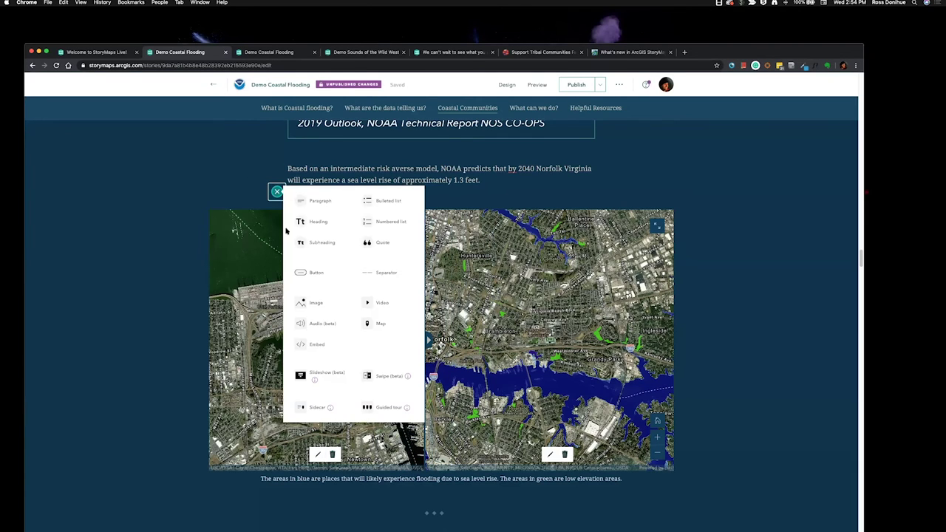
pyautogui.click(383, 379)
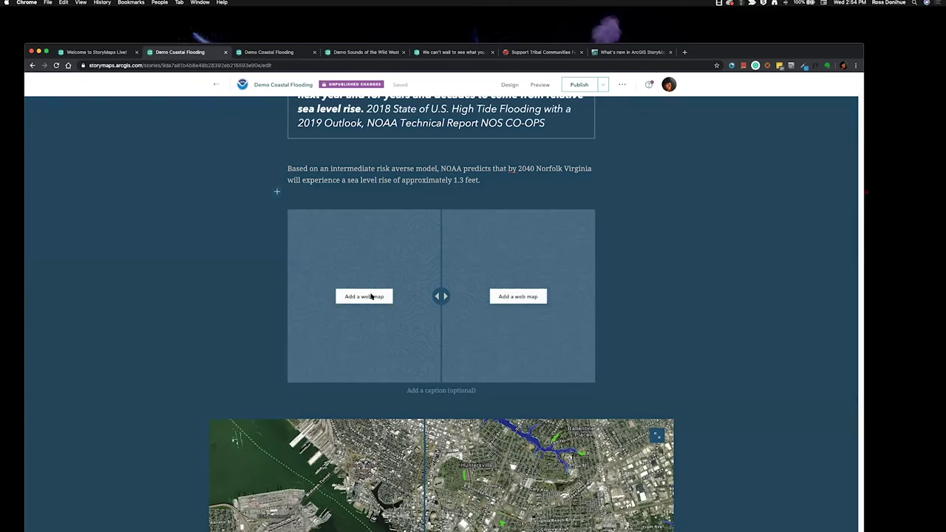
# Step: Place the June "Sea Level Rise 3ft" web map on the new swipe's left side, hiding the 2080, 2060 and 2040 flooding layers
pyautogui.click(372, 297)
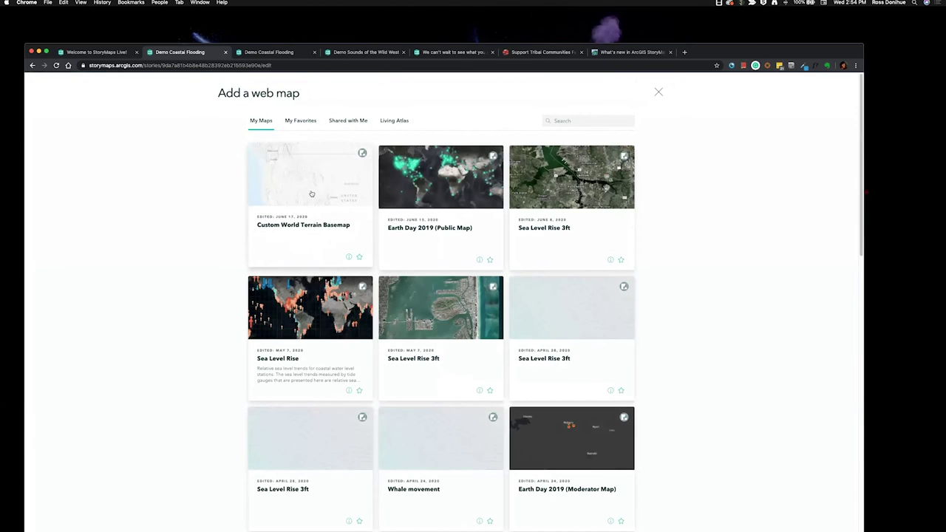
pyautogui.click(551, 193)
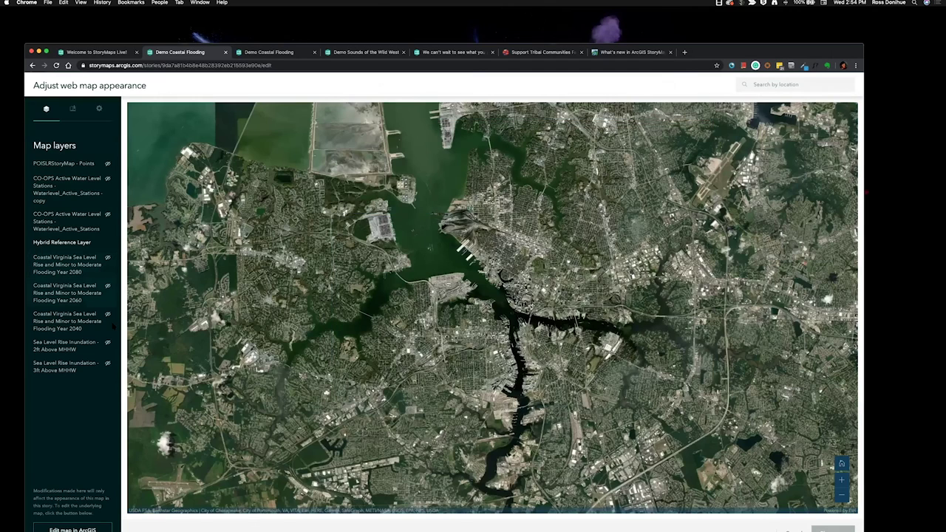
pyautogui.click(108, 260)
pyautogui.click(108, 289)
pyautogui.click(107, 315)
pyautogui.click(844, 527)
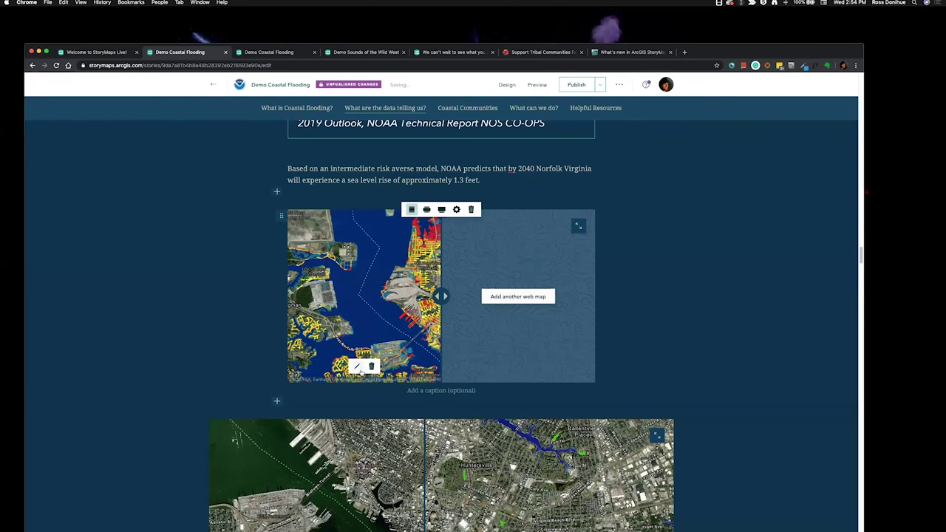
# Step: Edit the swipe's left map so its extent is one level closer on Norfolk and Portsmouth, and place it again
pyautogui.click(358, 366)
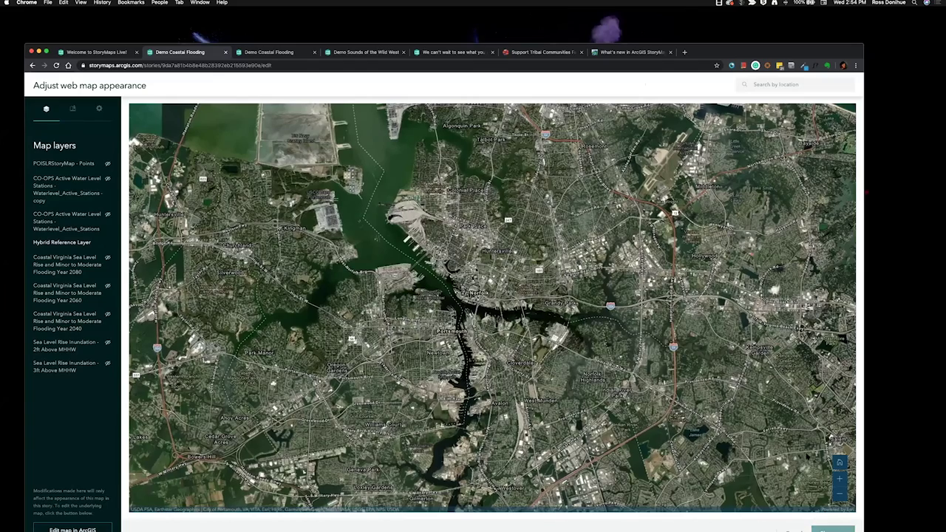
pyautogui.click(839, 479)
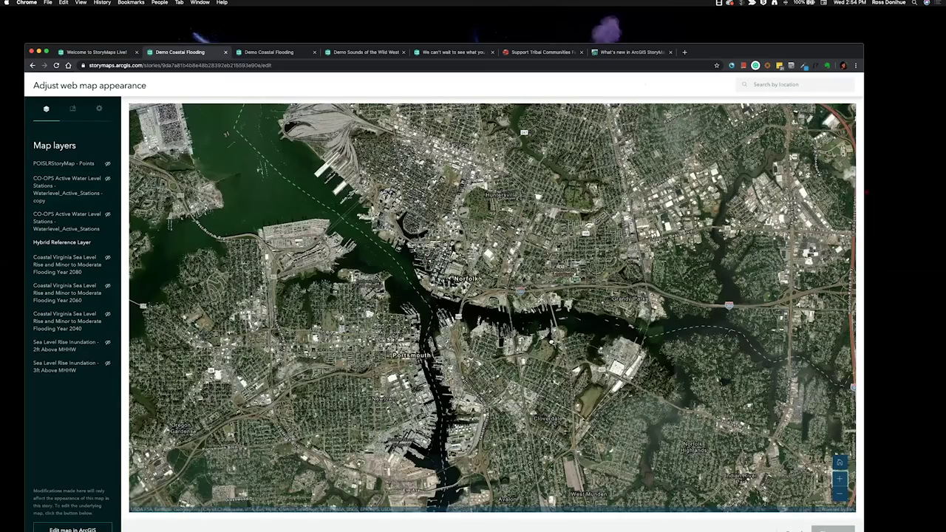
pyautogui.click(819, 528)
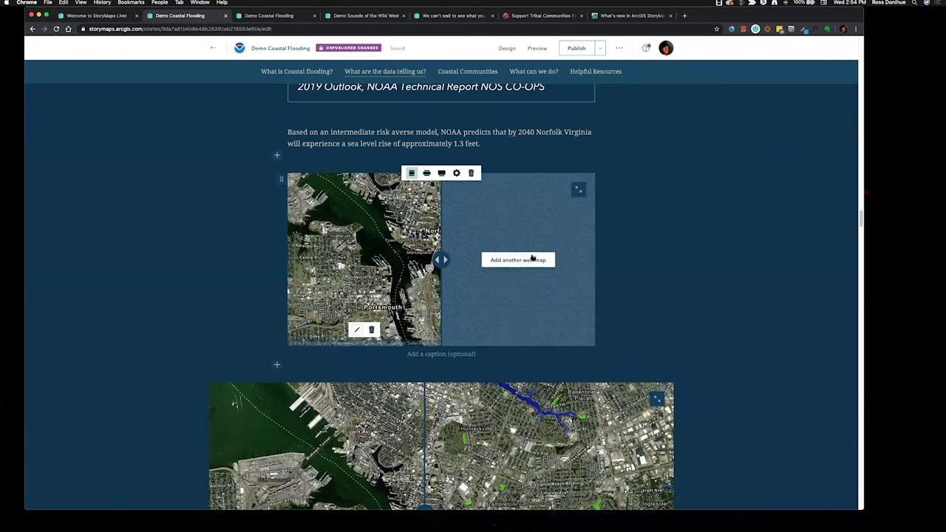
# Step: Place "Sea Level Rise 3ft" on the swipe's right side with the 2ft Above MHHW inundation layer, framed closely on Norfolk and Portsmouth
pyautogui.click(517, 292)
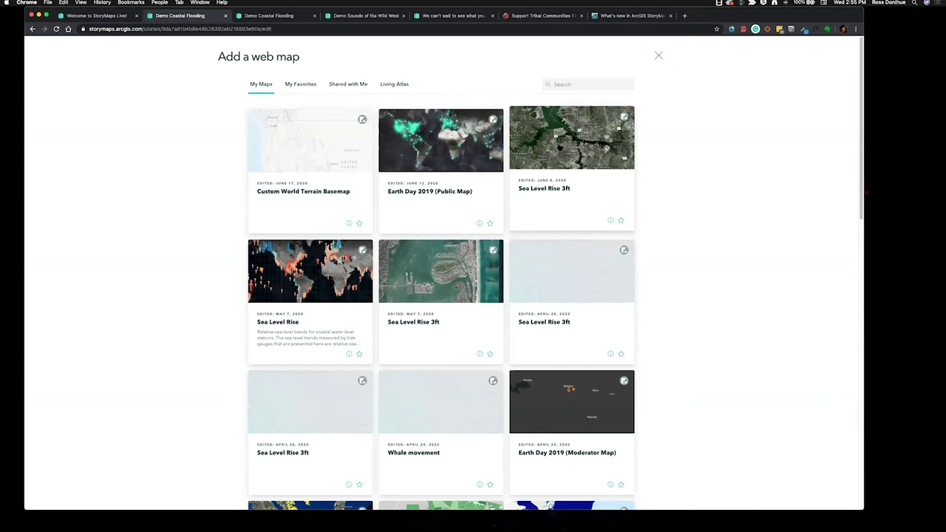
pyautogui.click(560, 146)
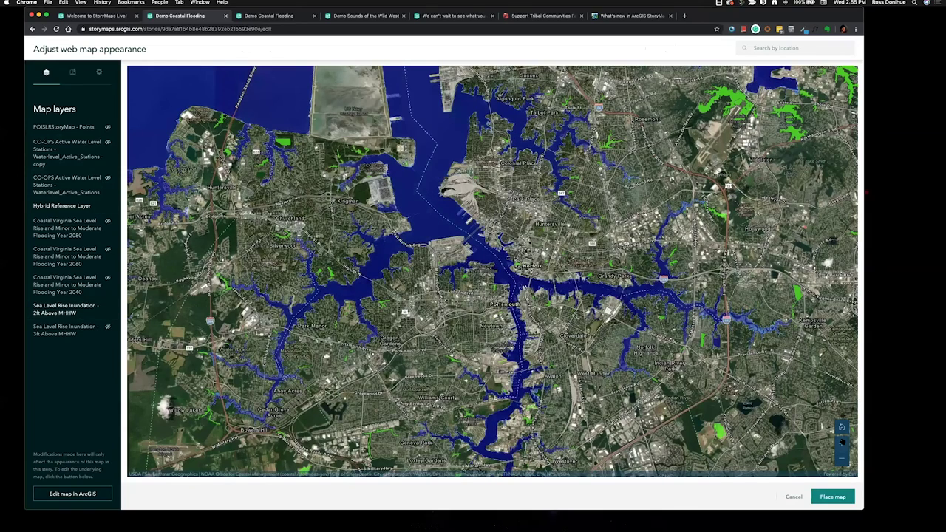
pyautogui.click(843, 442)
pyautogui.scroll(1, 566, 315)
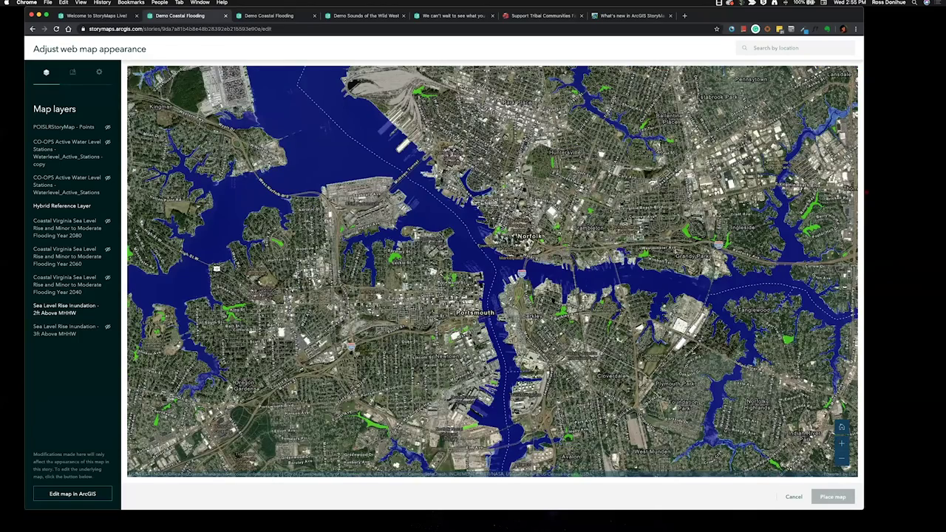
pyautogui.scroll(1, 492, 271)
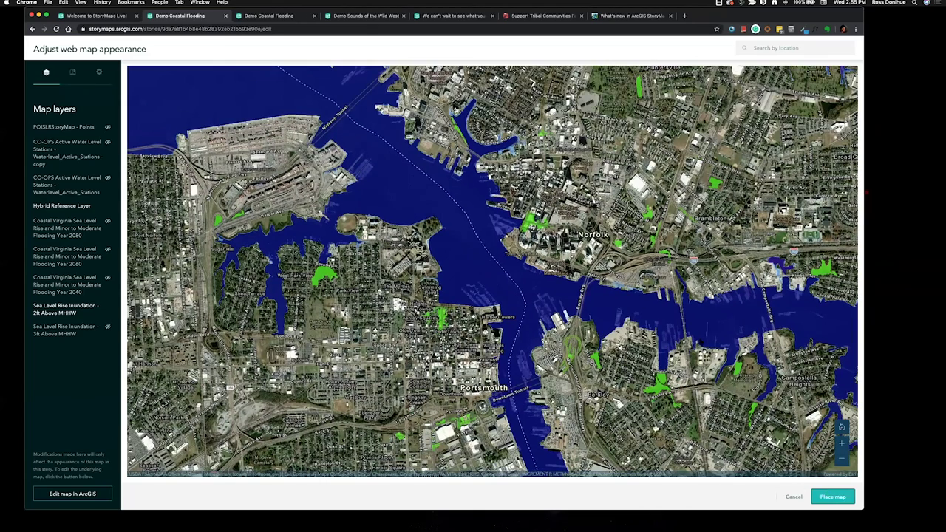
pyautogui.click(833, 496)
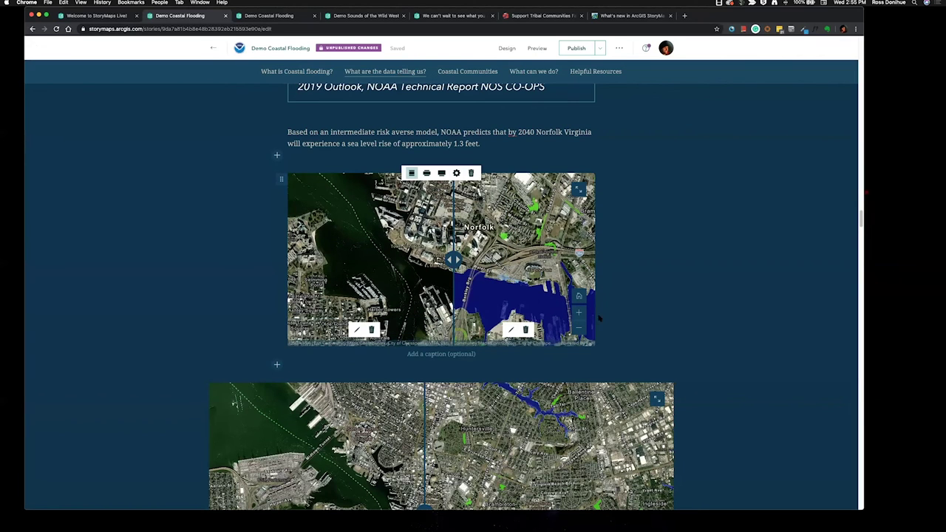
# Step: Preview the story and check the new swipe block in the "What are the data telling us?" section
pyautogui.scroll(-2, 608, 320)
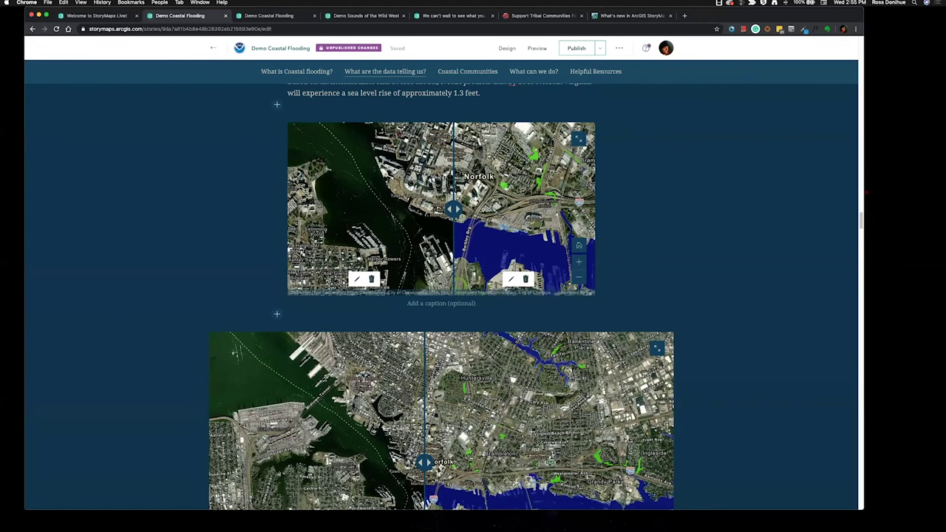
pyautogui.click(534, 48)
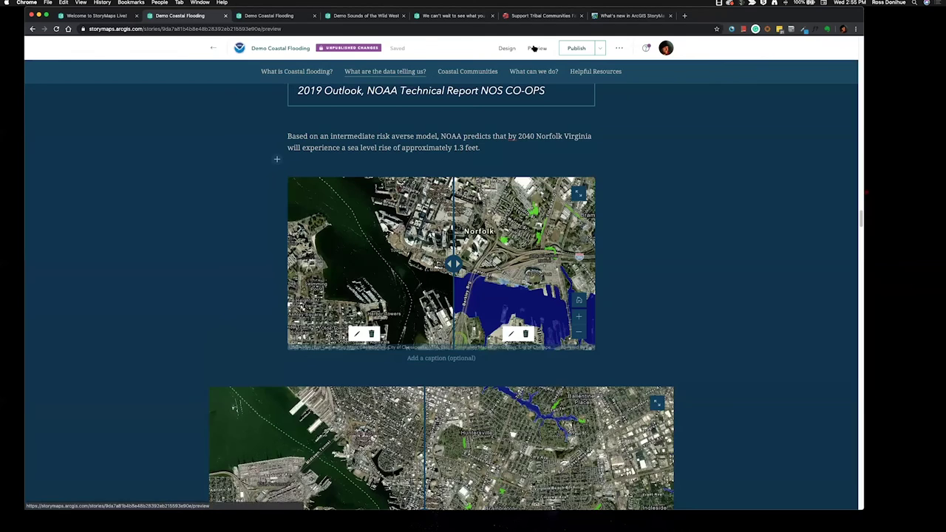
pyautogui.scroll(-5, 466, 258)
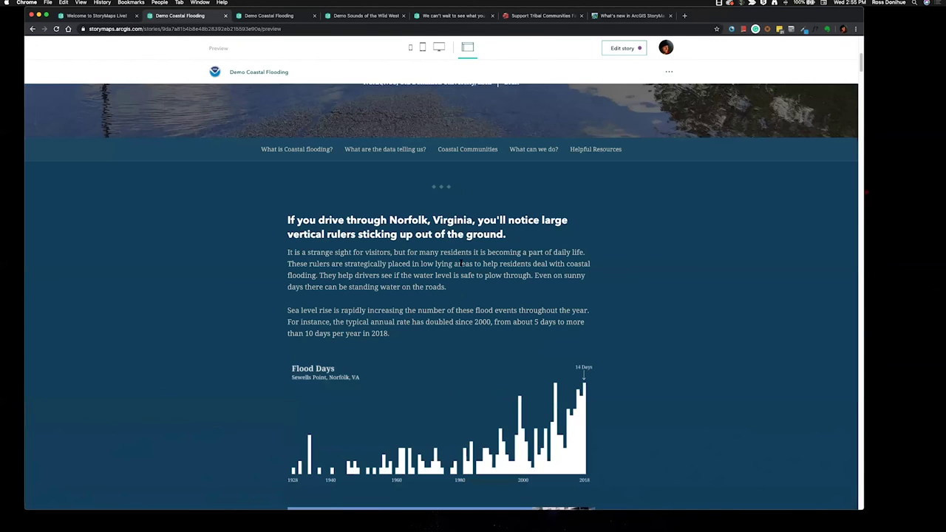
pyautogui.click(400, 150)
pyautogui.scroll(-5, 437, 247)
pyautogui.scroll(-10, 437, 247)
pyautogui.scroll(-2, 454, 258)
pyautogui.scroll(2, 459, 267)
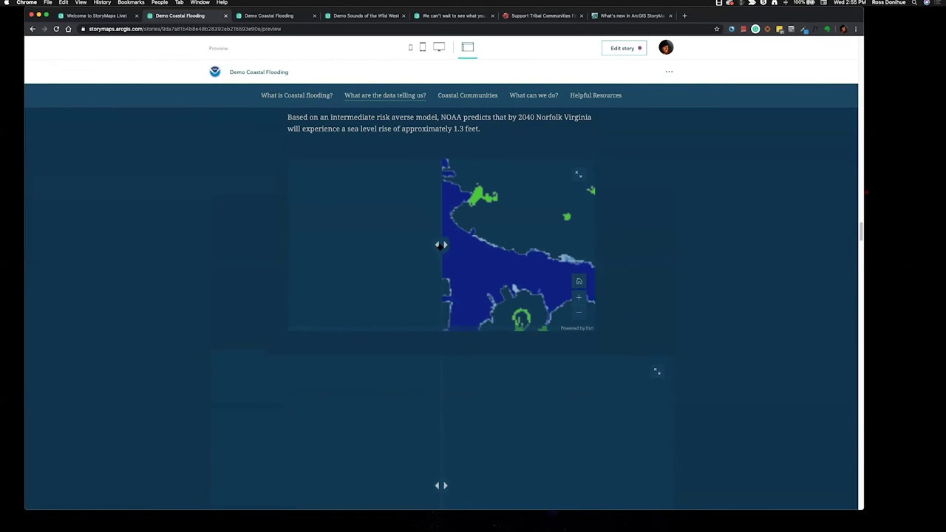
# Step: Compare the maps in the larger captioned swipe by shifting its divider slightly east, and return to editing the story
pyautogui.scroll(-2, 443, 310)
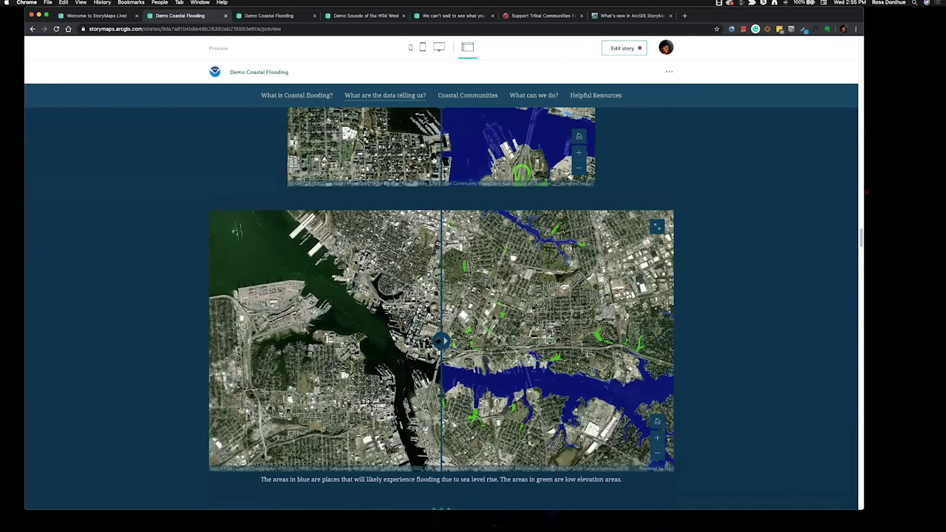
pyautogui.moveTo(442, 341)
pyautogui.mouseDown()
pyautogui.moveTo(303, 341)
pyautogui.moveTo(509, 338)
pyautogui.moveTo(449, 341)
pyautogui.mouseUp()
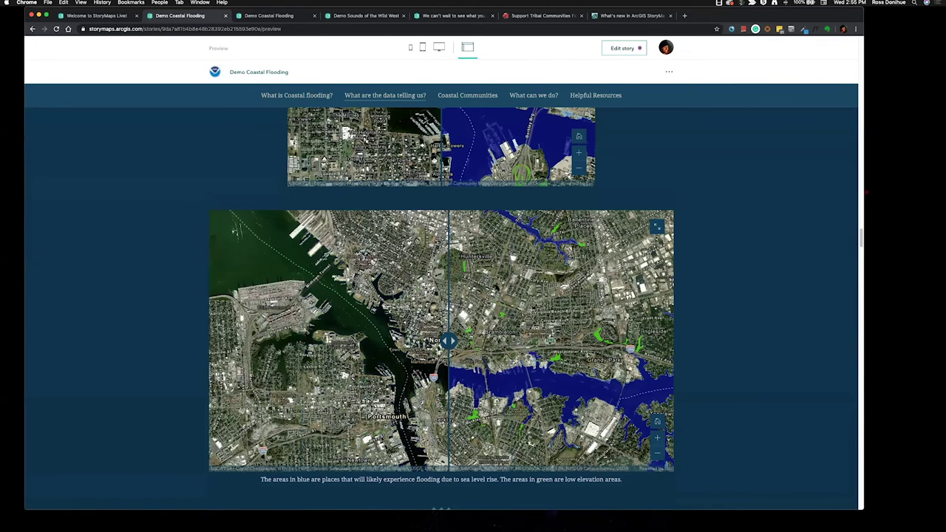
pyautogui.click(623, 48)
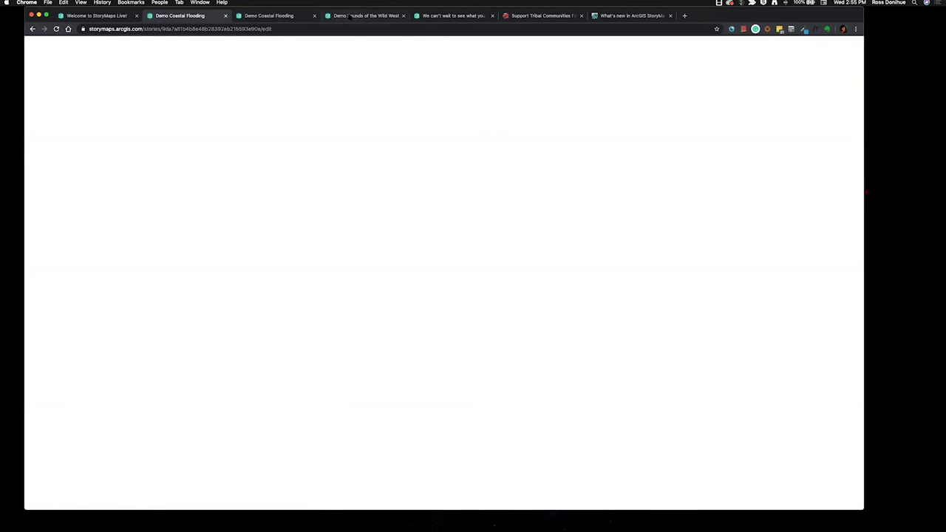
# Step: Switch to the "Demo Sounds of the Wild West" story, preview it and view its opening "Every ecosystem has its voice" section
pyautogui.click(347, 15)
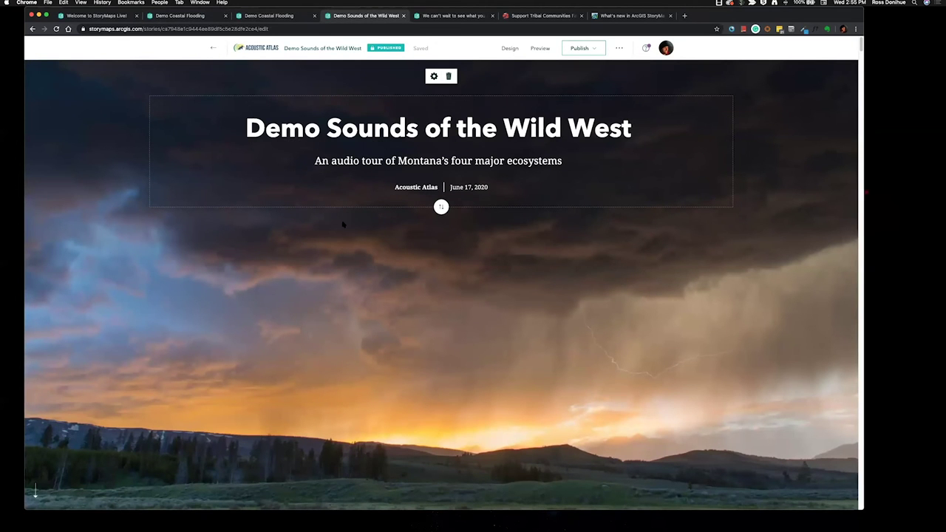
pyautogui.click(539, 49)
pyautogui.scroll(-8, 345, 241)
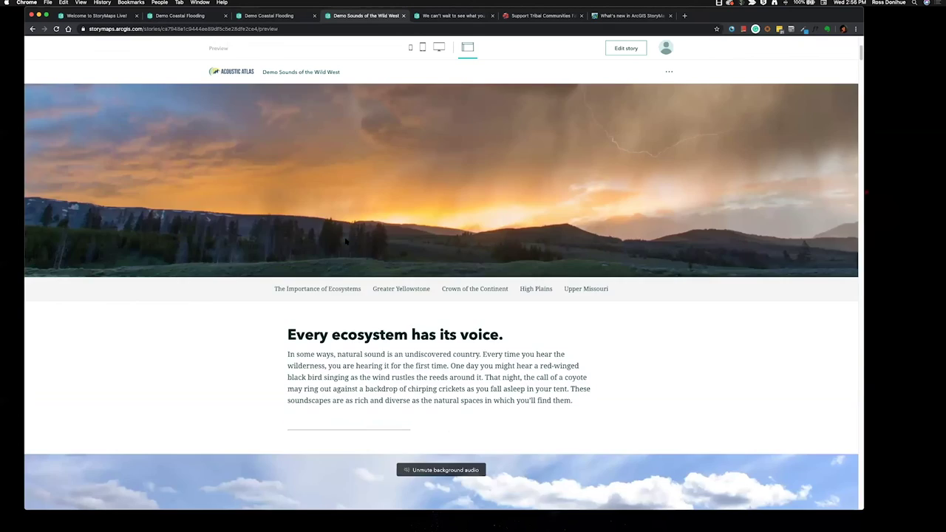
pyautogui.scroll(-2, 346, 239)
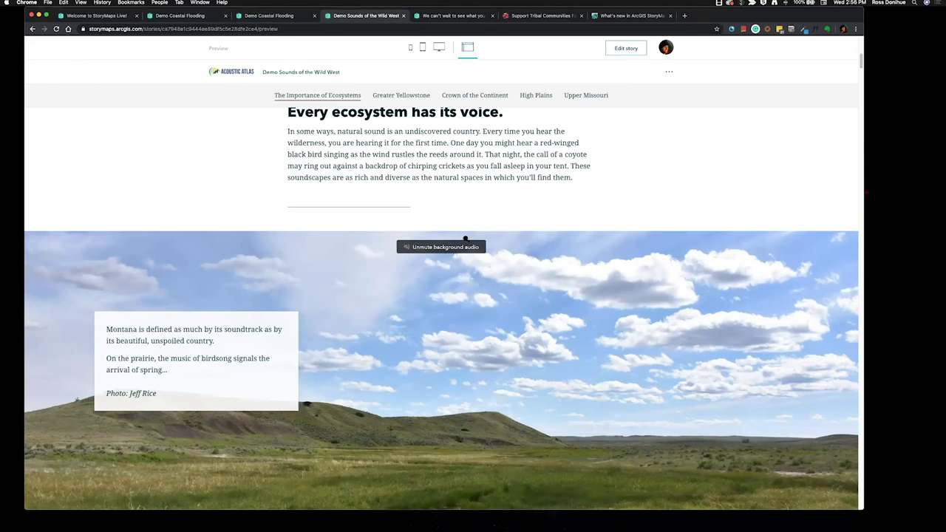
pyautogui.scroll(3, 412, 200)
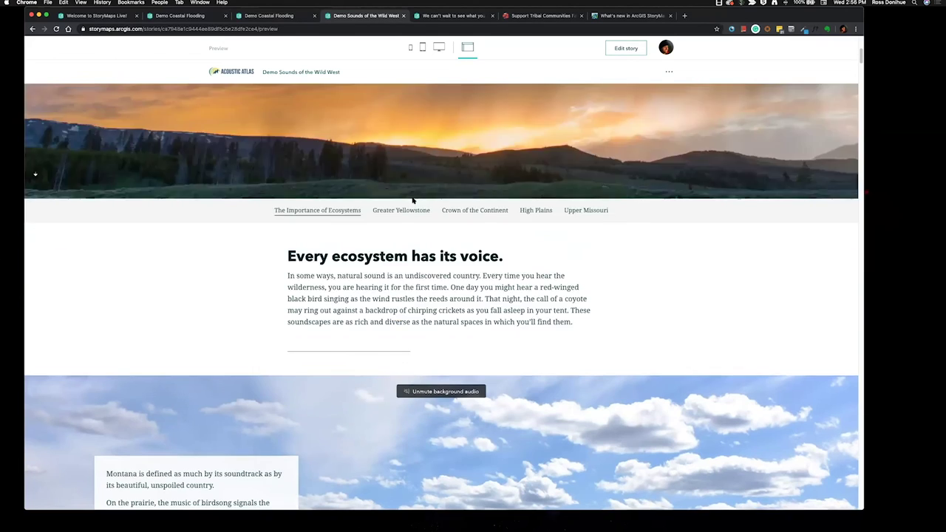
# Step: Look through the immersive slides and the Greater Yellowstone section with its audio clips, and go back to the Montana prairie slide
pyautogui.scroll(-5, 412, 200)
pyautogui.scroll(-10, 402, 240)
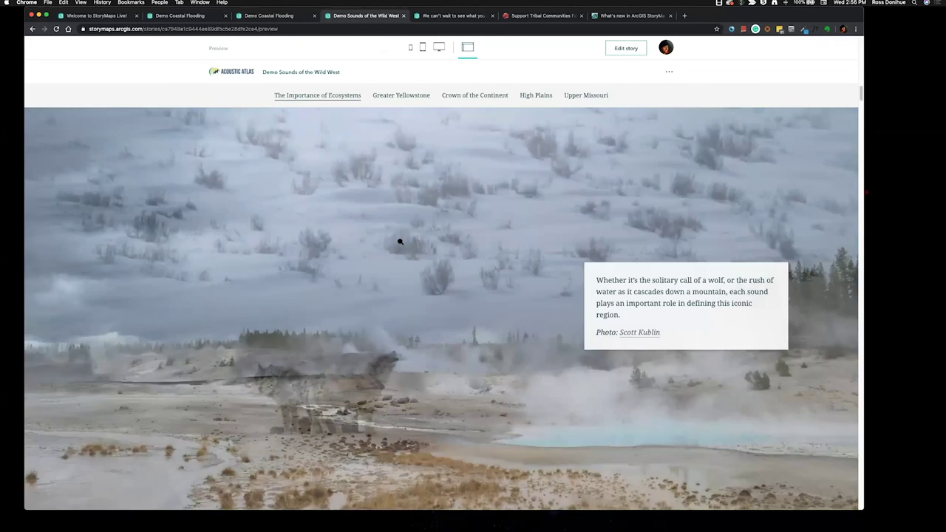
pyautogui.scroll(-5, 400, 243)
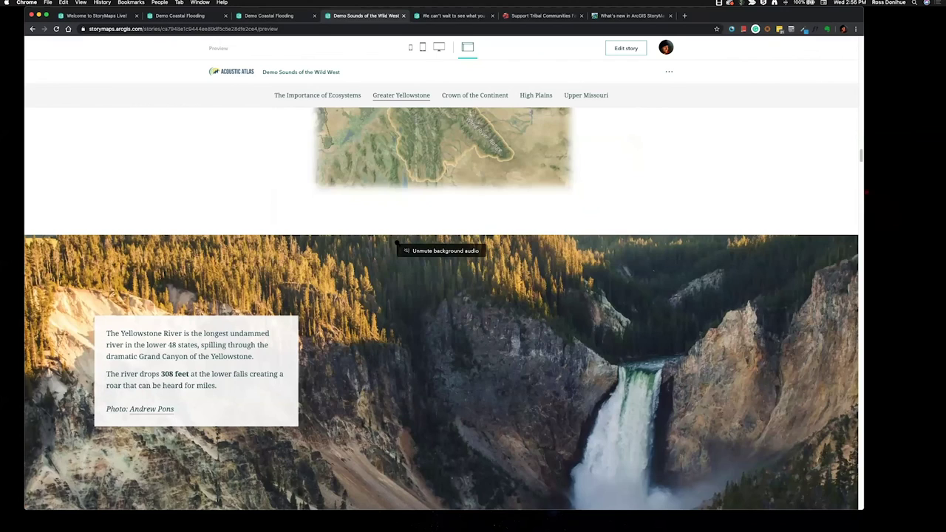
pyautogui.scroll(-10, 397, 233)
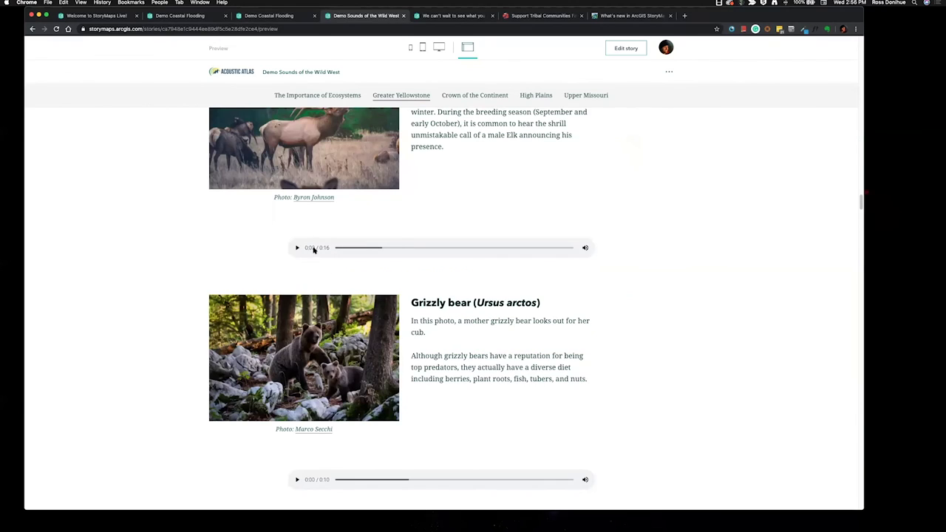
pyautogui.scroll(15, 318, 242)
pyautogui.scroll(10, 320, 237)
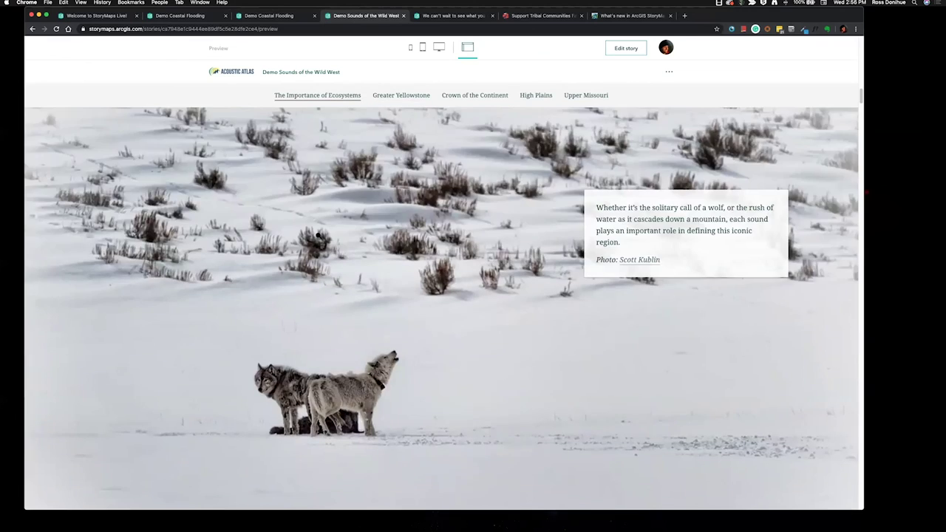
pyautogui.scroll(10, 319, 237)
pyautogui.scroll(-10, 318, 236)
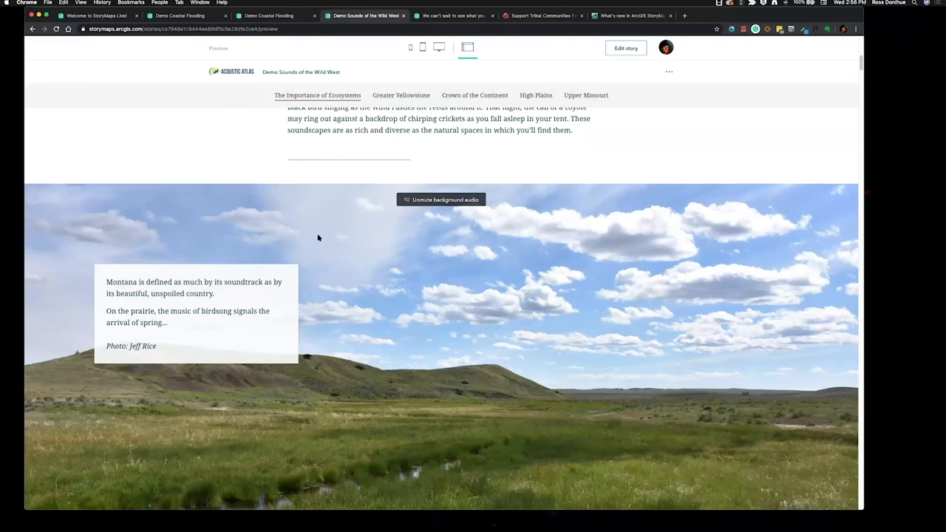
# Step: Unmute the sidecar's background audio and go through the prairie and Yellowstone geyser slides to the wolf slide
pyautogui.click(439, 200)
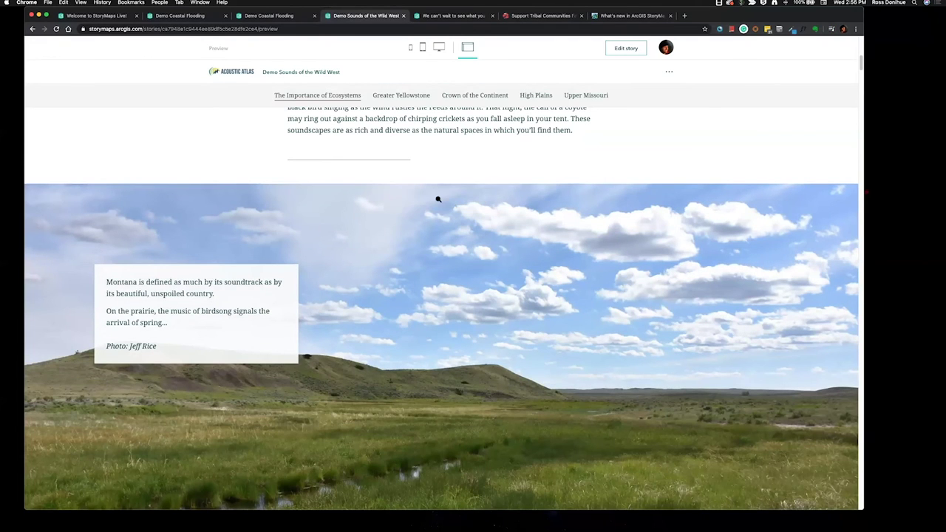
pyautogui.scroll(-2, 355, 244)
pyautogui.scroll(-4, 394, 214)
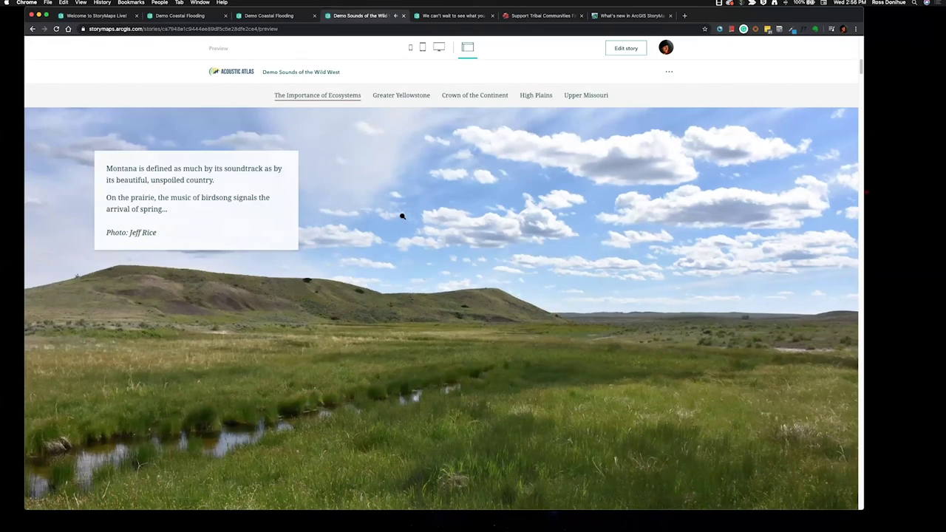
pyautogui.scroll(-8, 394, 217)
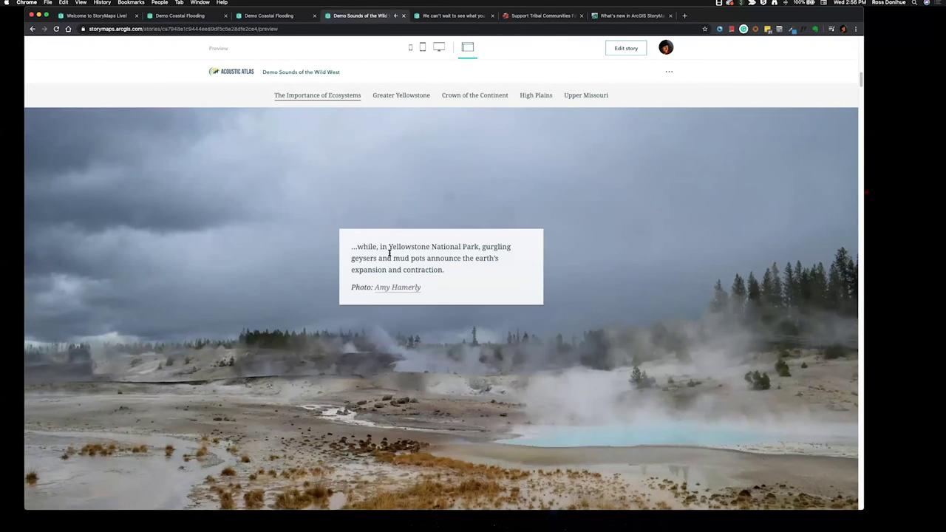
pyautogui.scroll(-3, 284, 279)
pyautogui.scroll(-8, 284, 279)
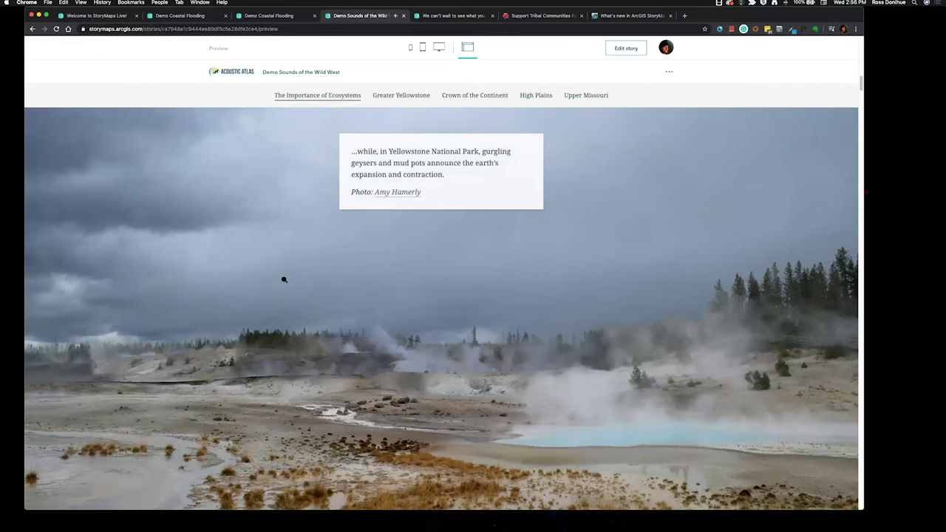
pyautogui.scroll(-3, 283, 280)
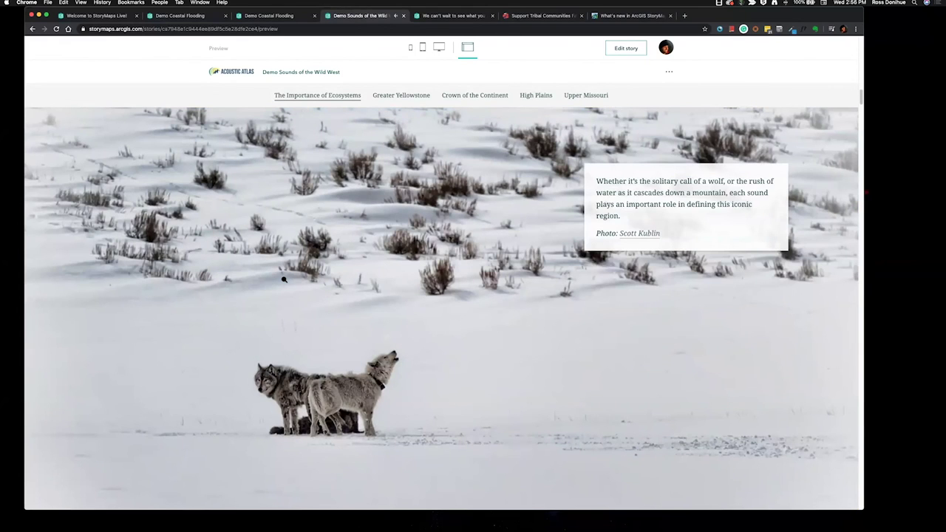
# Step: Return to editing the story and expand the slide thumbnails of the opening sidecar at its wolf slide
pyautogui.click(626, 49)
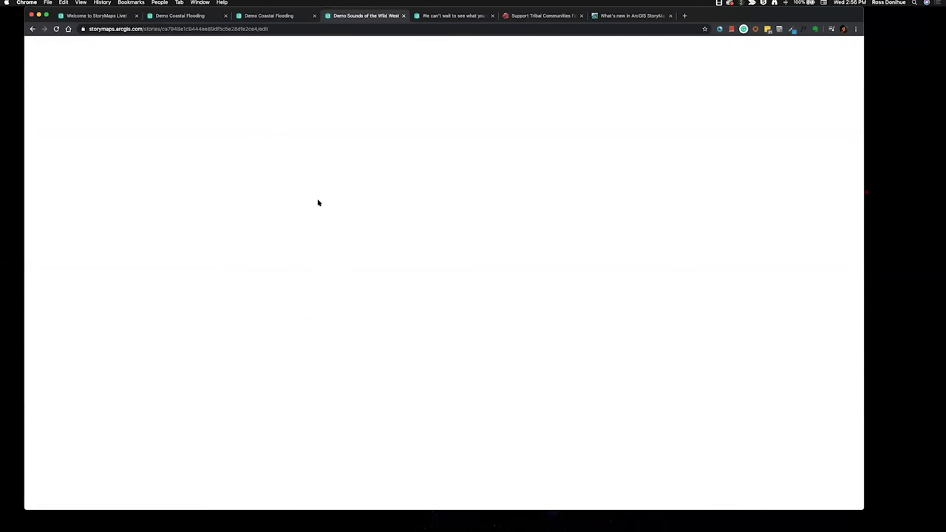
pyautogui.scroll(-15, 413, 284)
pyautogui.scroll(-5, 399, 287)
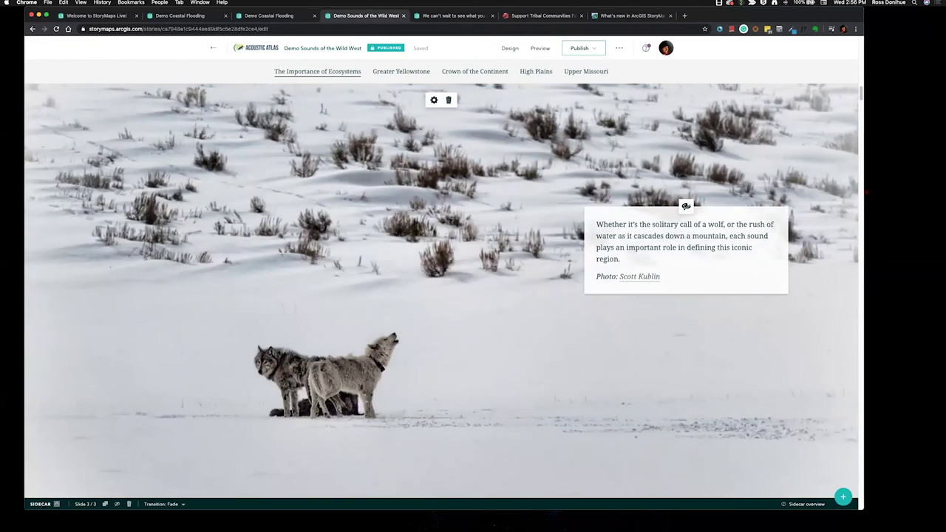
pyautogui.click(57, 504)
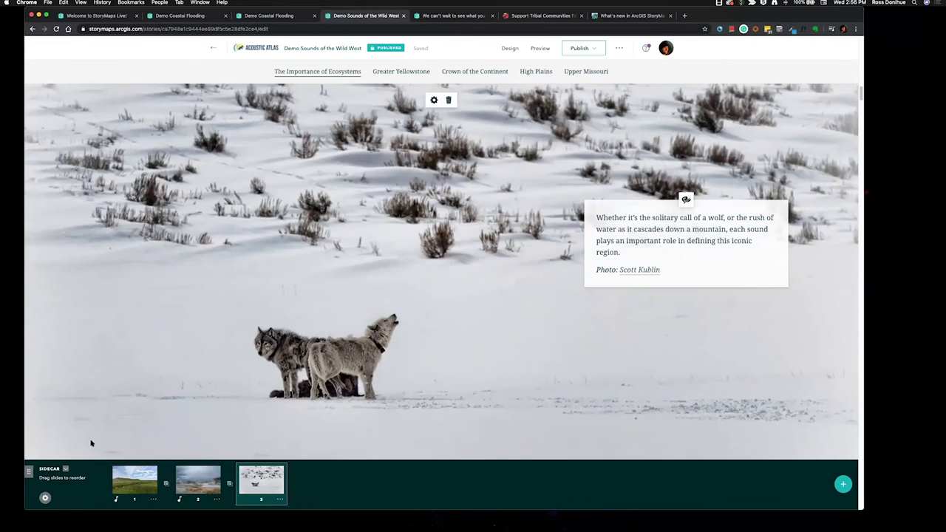
# Step: Add 8MileWolves1_StoryMap_edited.mp3 as background audio to the sidecar's wolf slide
pyautogui.click(281, 499)
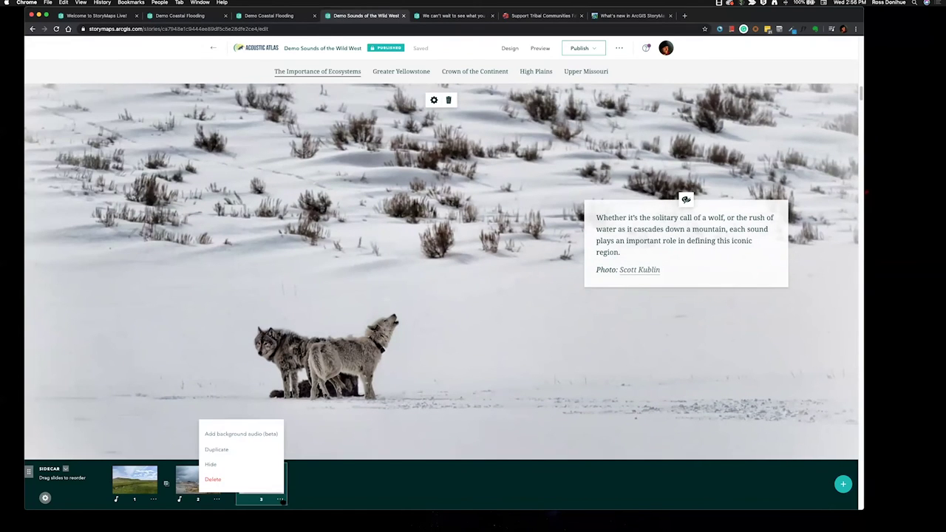
pyautogui.click(259, 437)
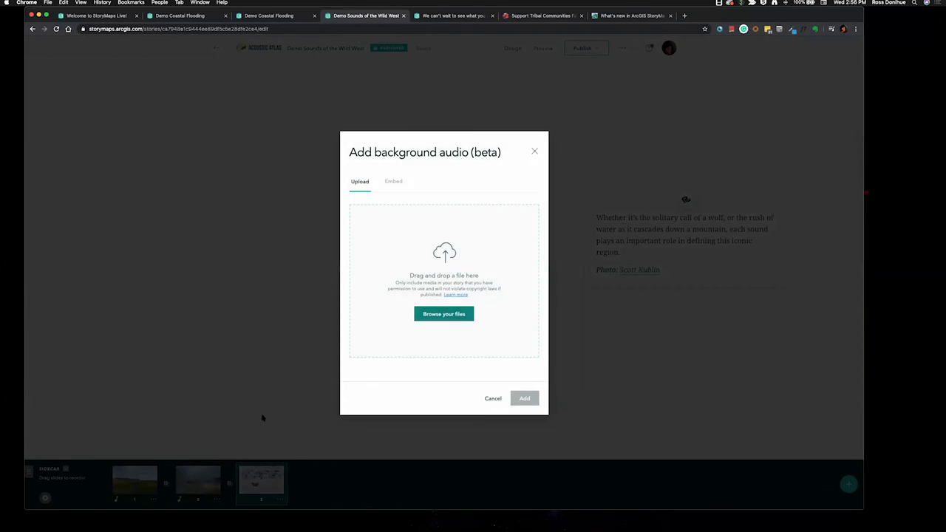
pyautogui.click(459, 315)
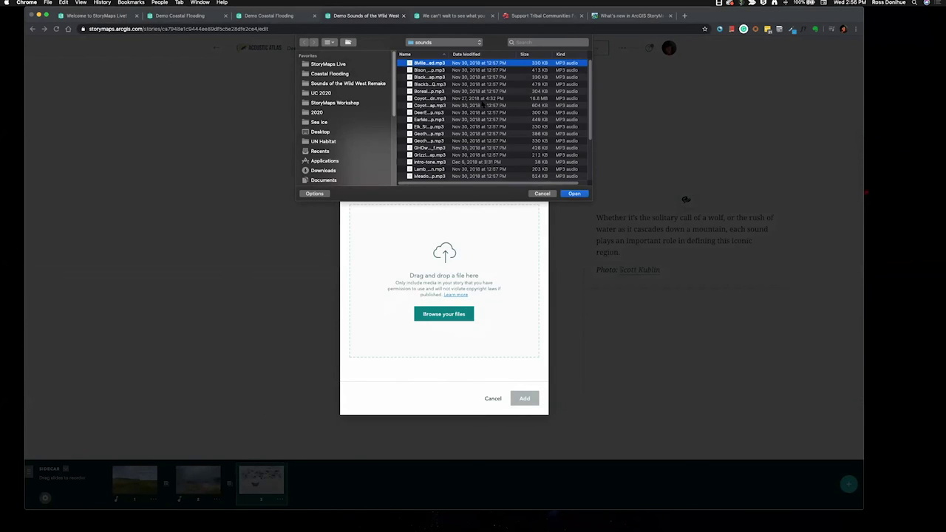
pyautogui.click(571, 194)
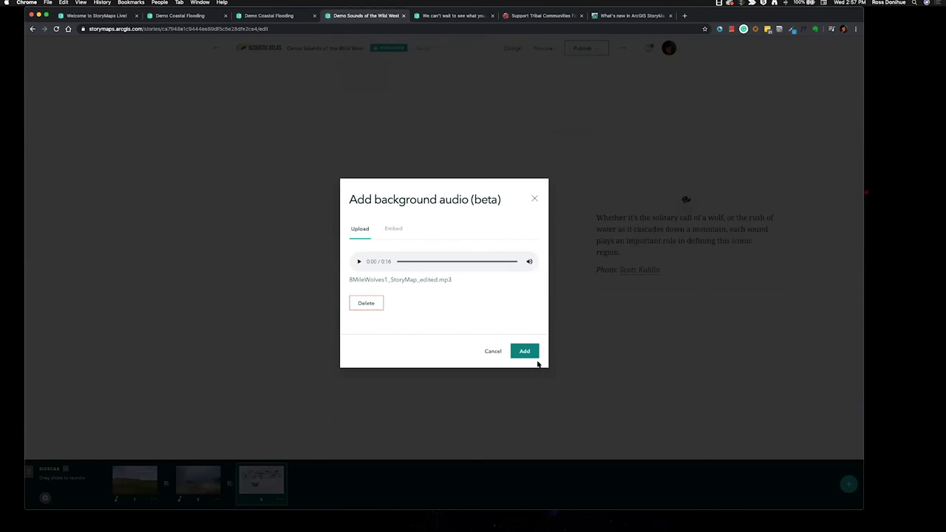
pyautogui.click(526, 352)
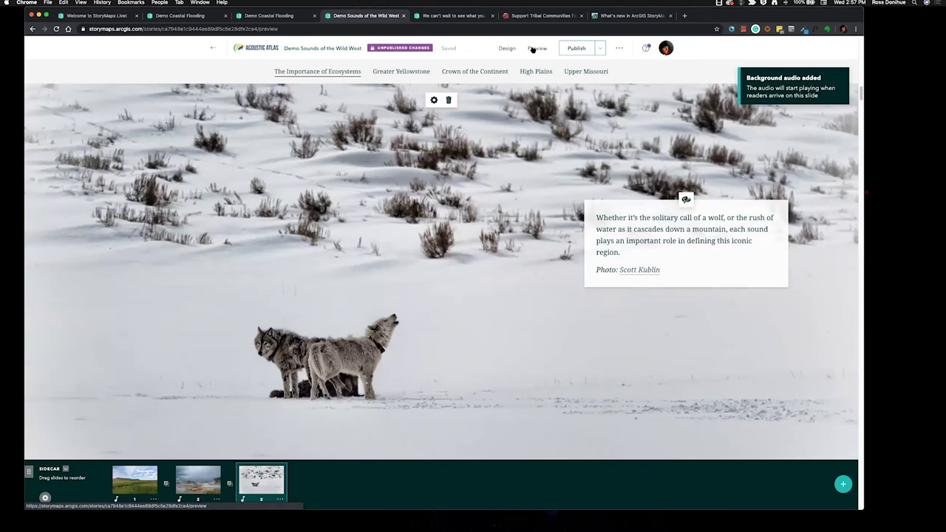
# Step: Preview the story's sidecar with its background audio from the prairie slide through to the wolf slide, and return to editing
pyautogui.click(533, 49)
pyautogui.scroll(-10, 295, 279)
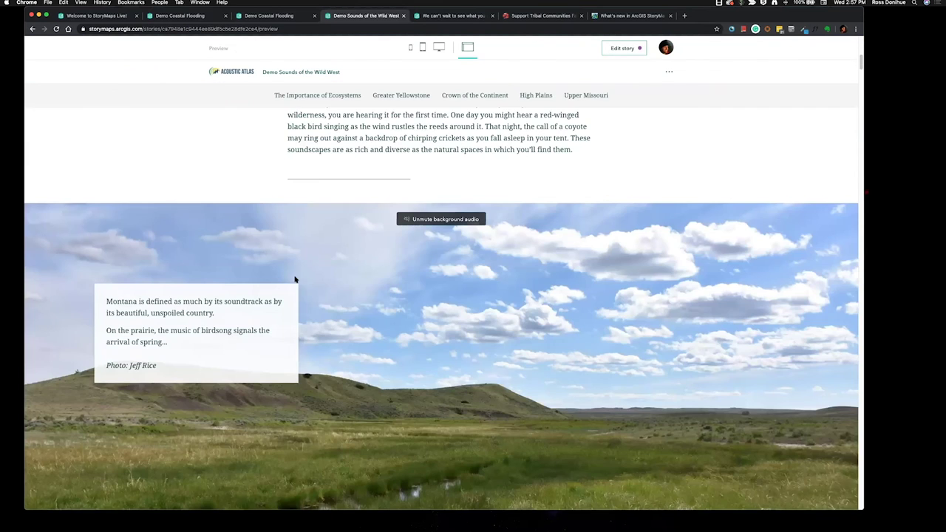
pyautogui.click(424, 157)
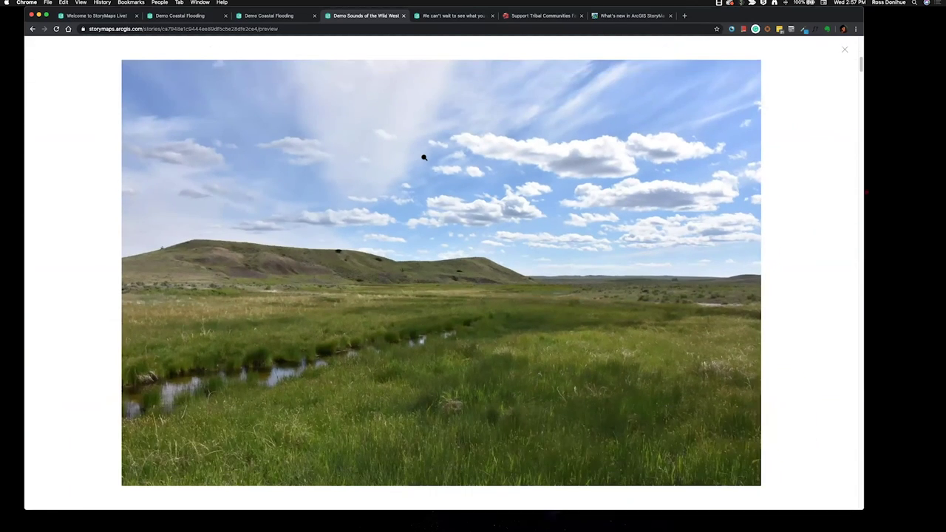
pyautogui.click(425, 157)
pyautogui.scroll(-10, 390, 271)
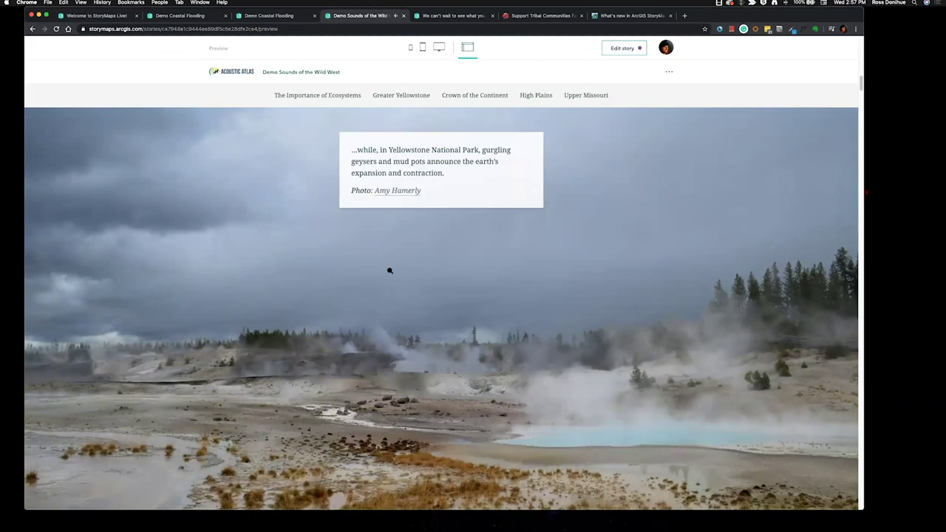
pyautogui.scroll(-10, 390, 270)
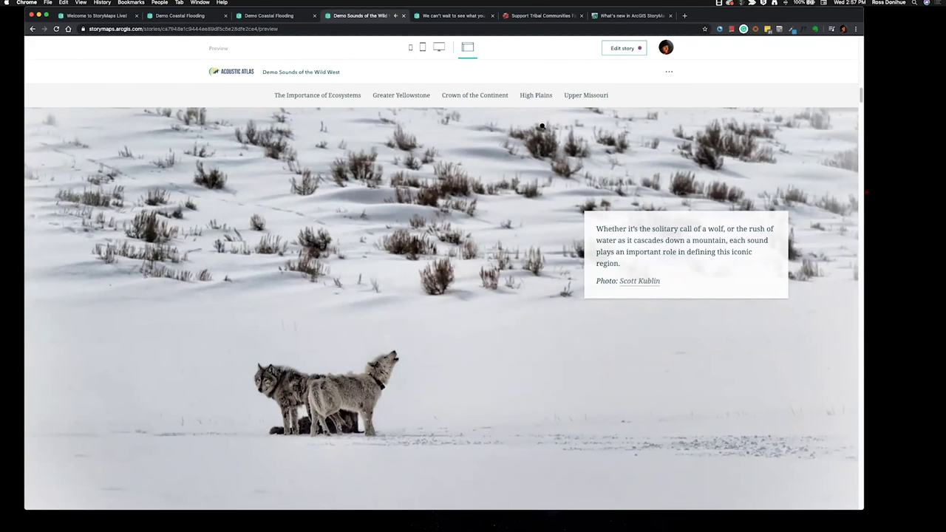
pyautogui.click(617, 50)
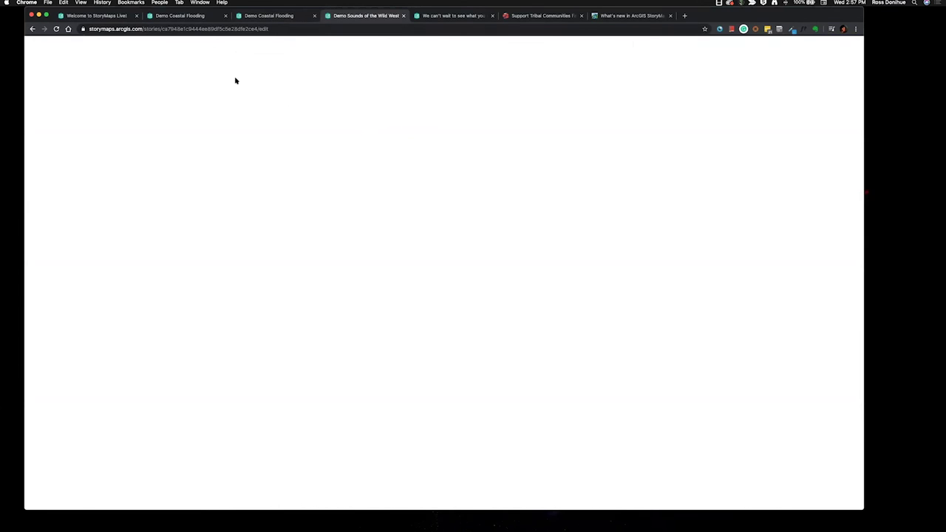
# Step: Insert an audio block with 8MileWolves1_StoryMap_edited.mp3 below the "Every ecosystem has its voice" paragraph
pyautogui.scroll(-2, 308, 174)
pyautogui.scroll(-5, 307, 173)
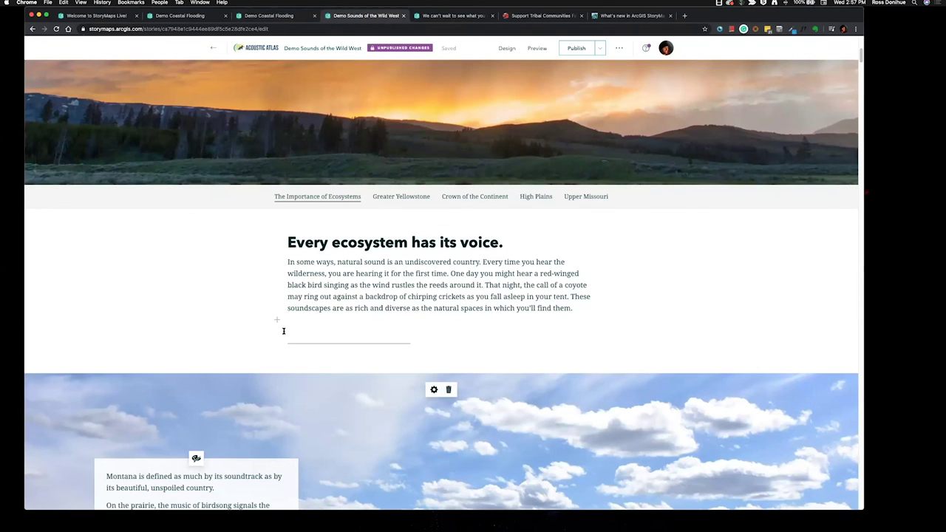
pyautogui.click(278, 320)
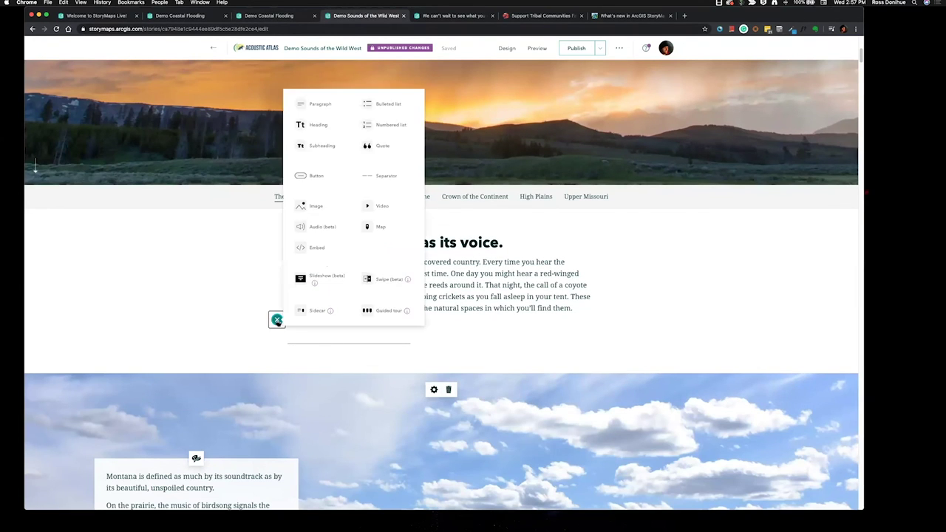
pyautogui.click(322, 230)
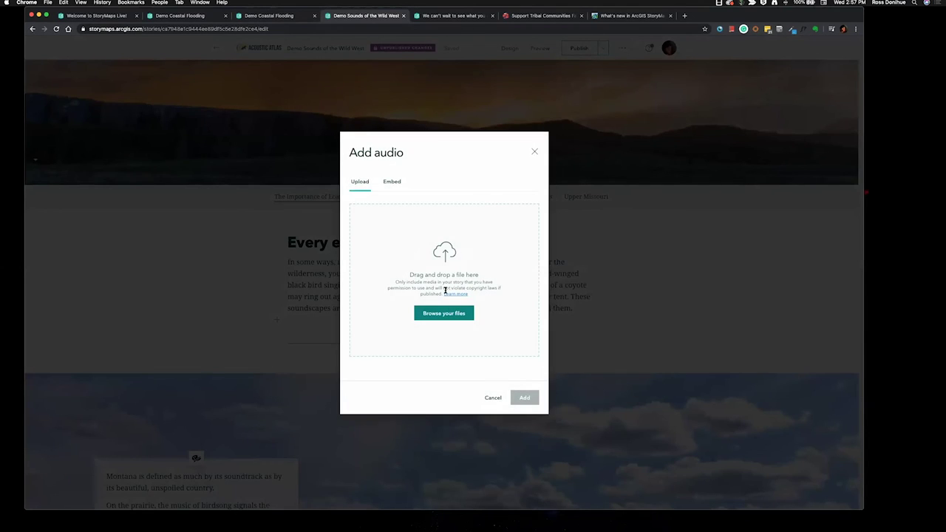
pyautogui.click(442, 316)
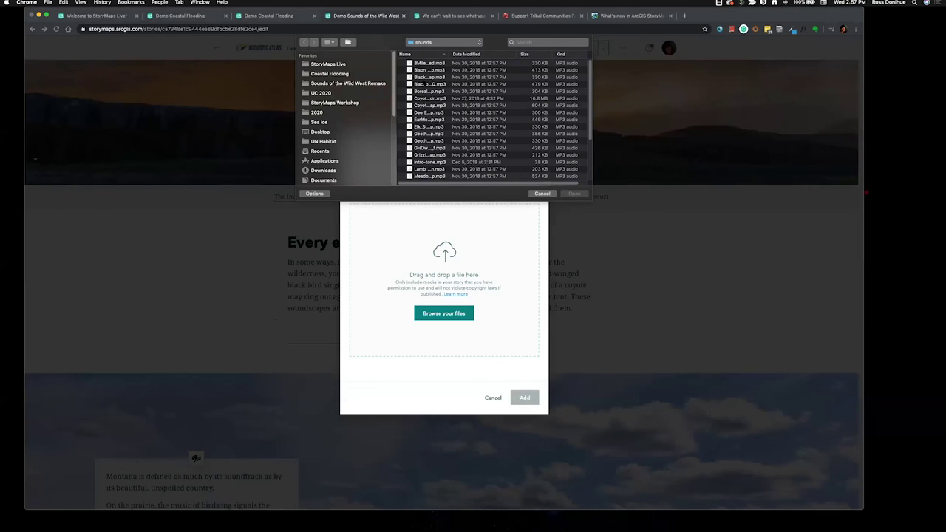
pyautogui.click(429, 63)
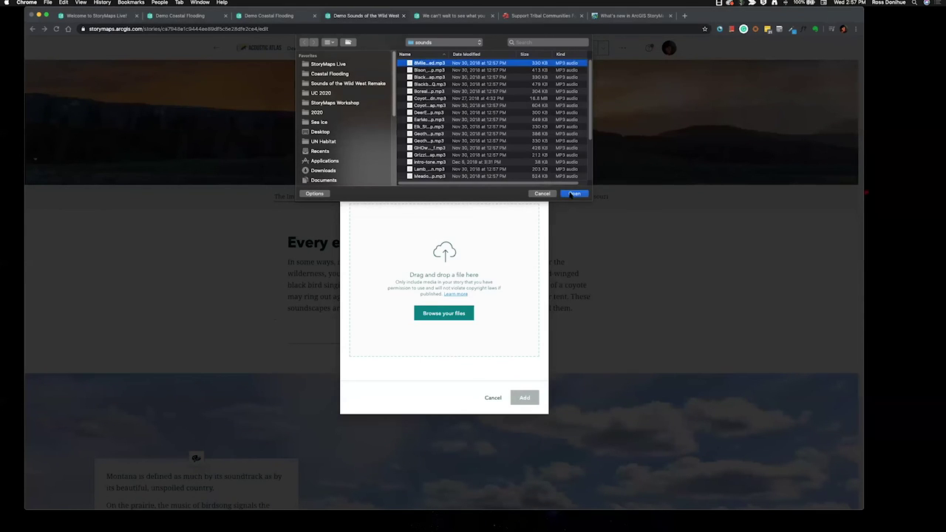
pyautogui.click(575, 194)
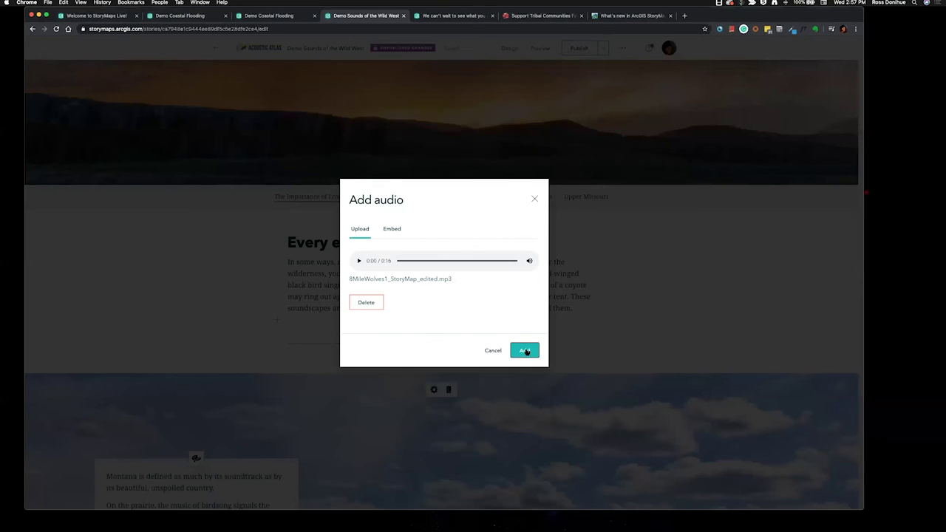
pyautogui.click(526, 351)
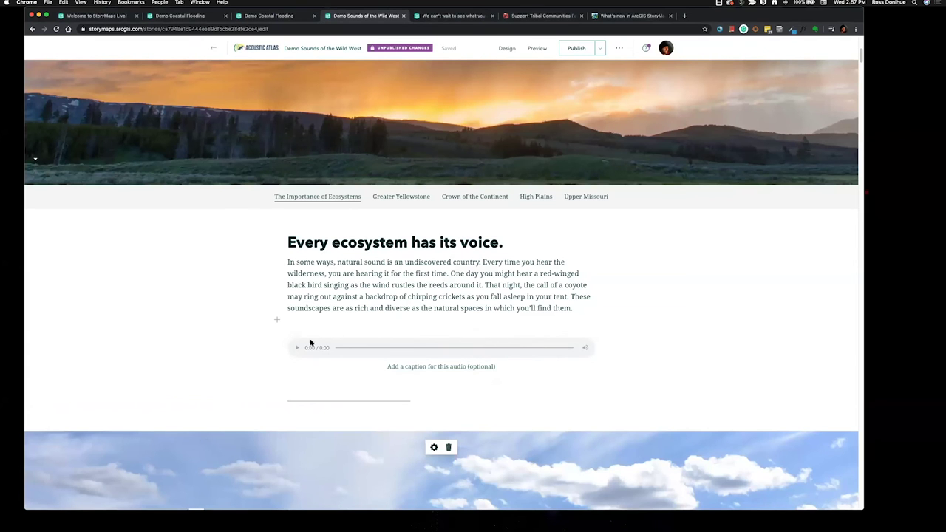
# Step: Expand the opening sidecar's slide thumbnails and reorder the sidecar in the story, moving it above the separator to directly follow the audio block
pyautogui.moveTo(281, 343)
pyautogui.mouseDown()
pyautogui.moveTo(284, 366)
pyautogui.moveTo(281, 355)
pyautogui.mouseUp()
pyautogui.scroll(-5, 281, 311)
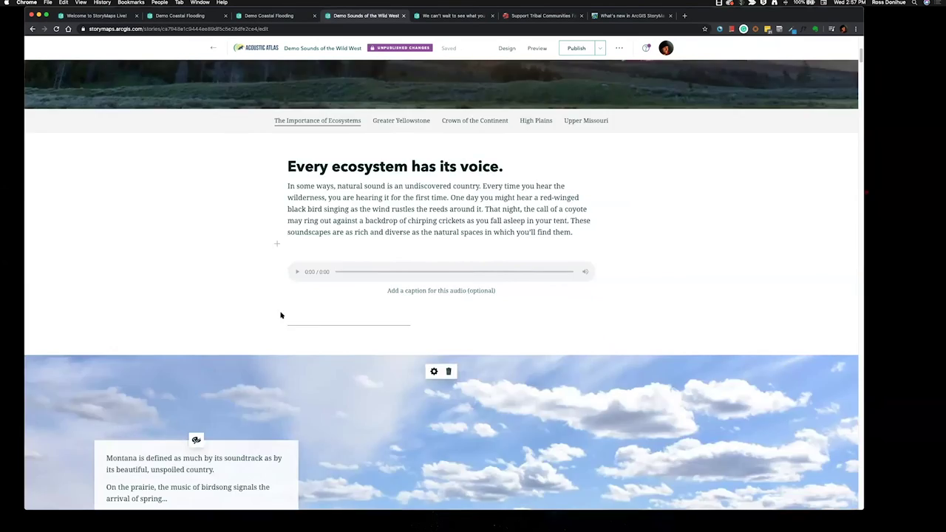
pyautogui.scroll(-3, 281, 315)
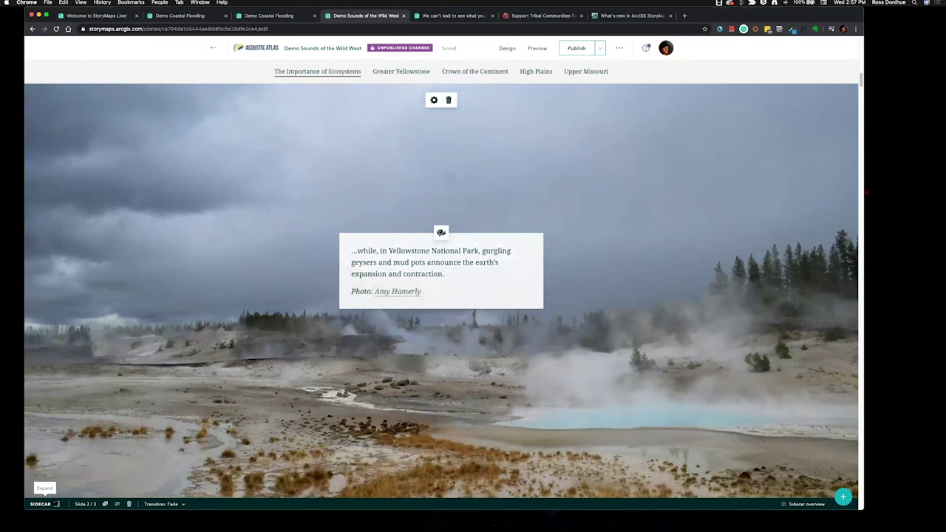
pyautogui.click(54, 503)
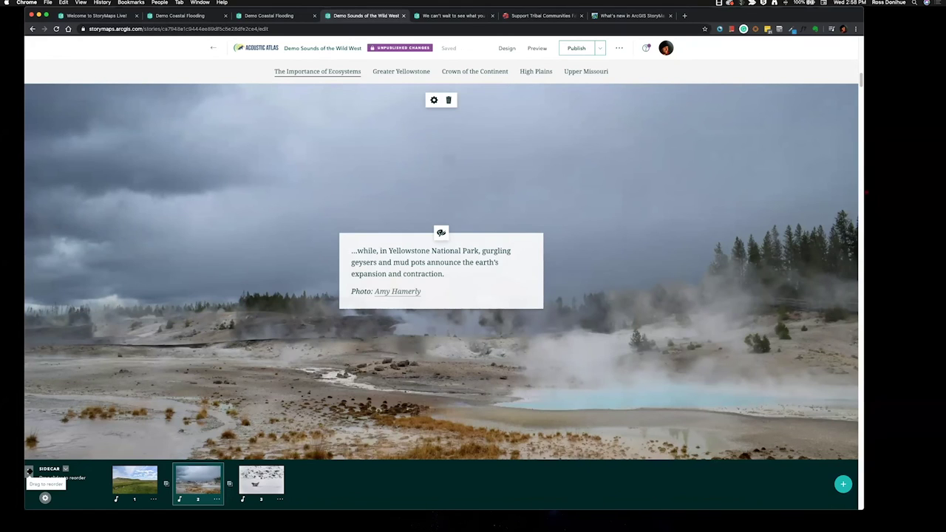
pyautogui.moveTo(29, 471); pyautogui.dragTo(101, 431)
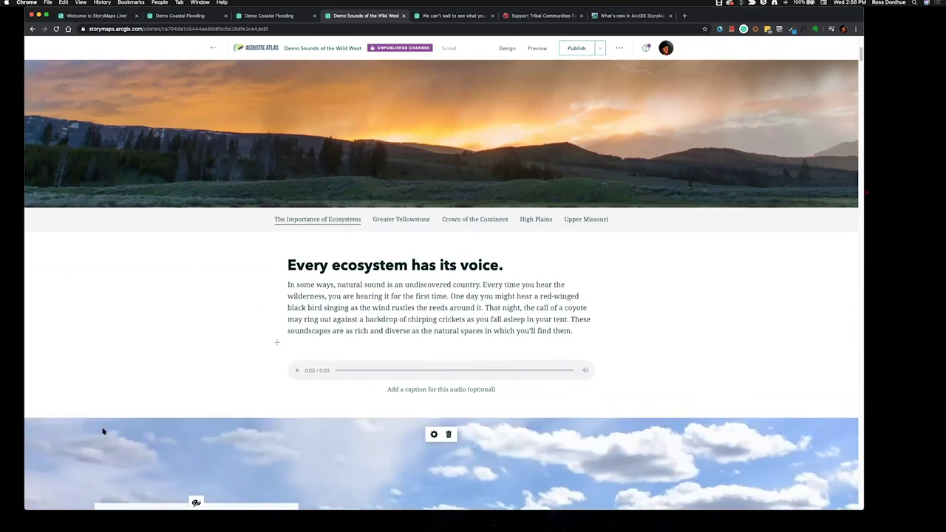
pyautogui.scroll(-2, 29, 470)
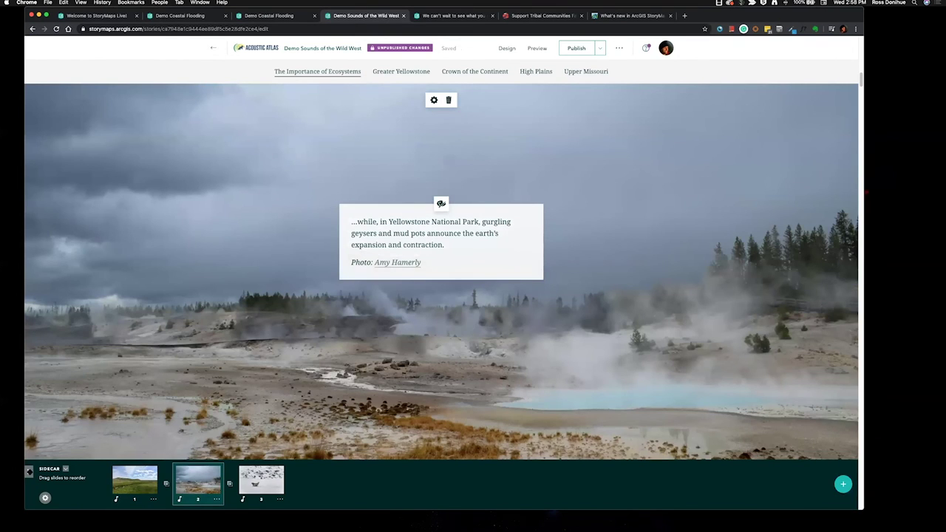
pyautogui.moveTo(29, 471); pyautogui.dragTo(209, 353)
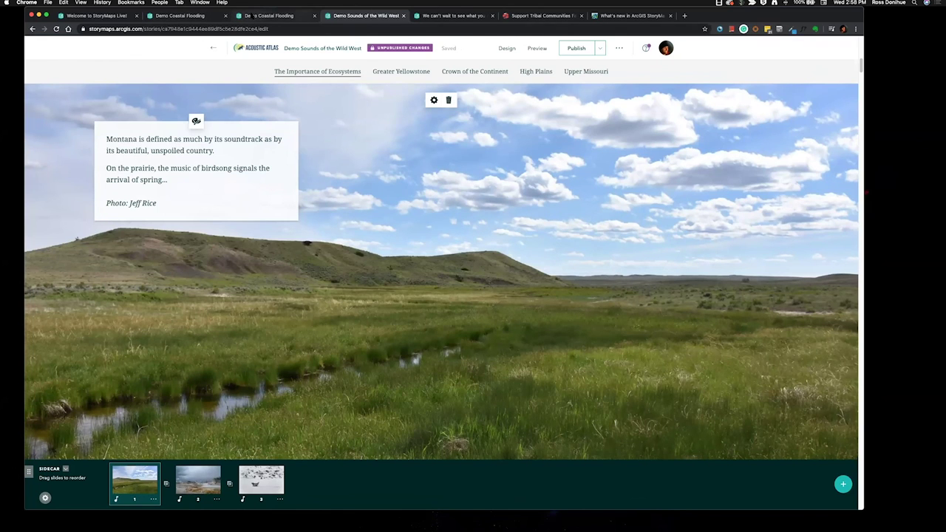
# Step: Switch to the "Demo Coastal Flooding" story and go to the Norfolk, Virginia sidecar slide under Coastal Communities
pyautogui.click(253, 16)
pyautogui.scroll(-5, 467, 167)
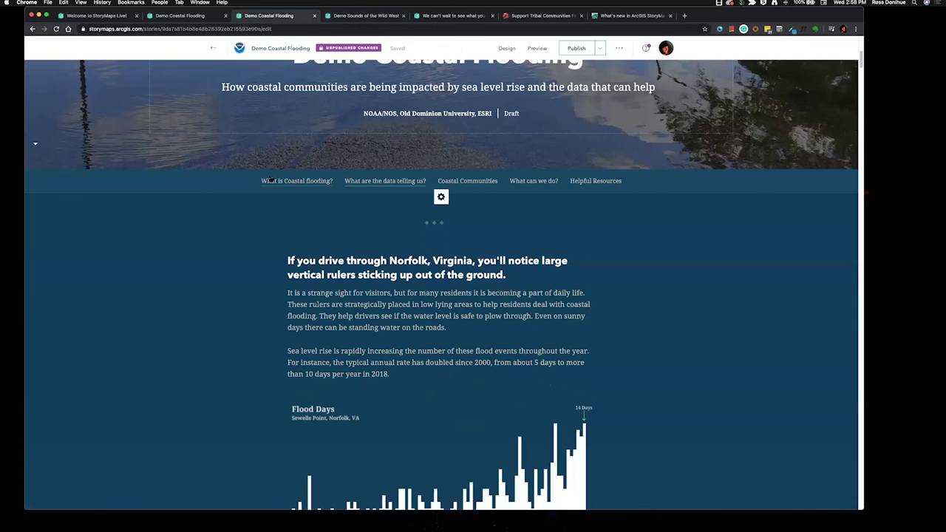
pyautogui.click(473, 181)
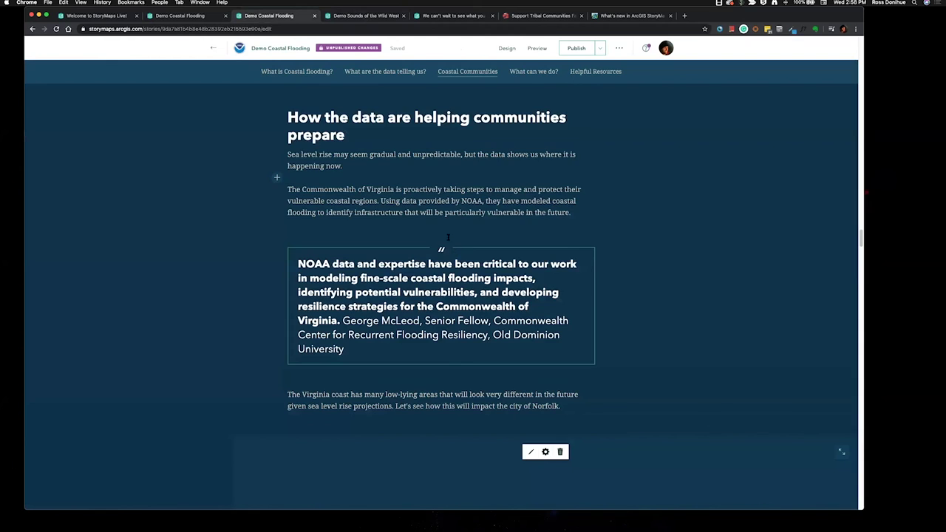
pyautogui.scroll(-5, 448, 238)
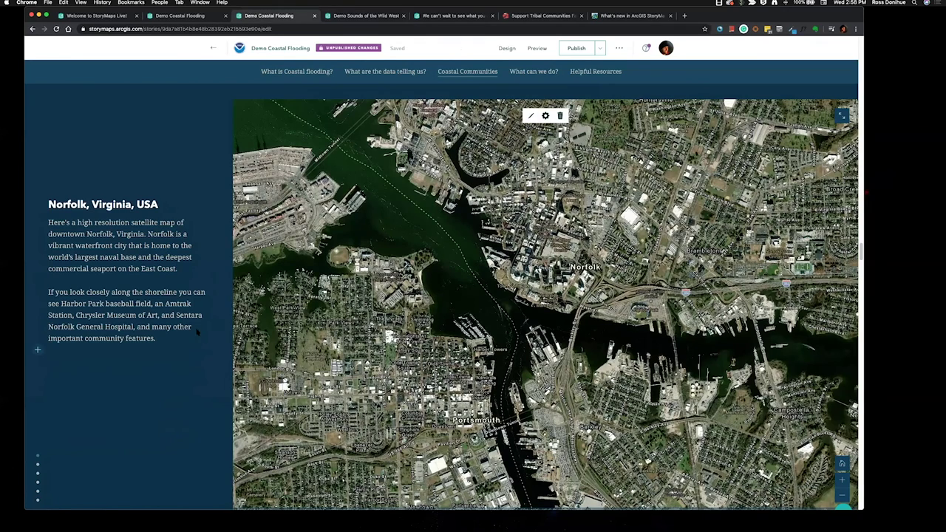
pyautogui.scroll(-10, 198, 332)
pyautogui.scroll(3, 200, 299)
pyautogui.scroll(3, 200, 299)
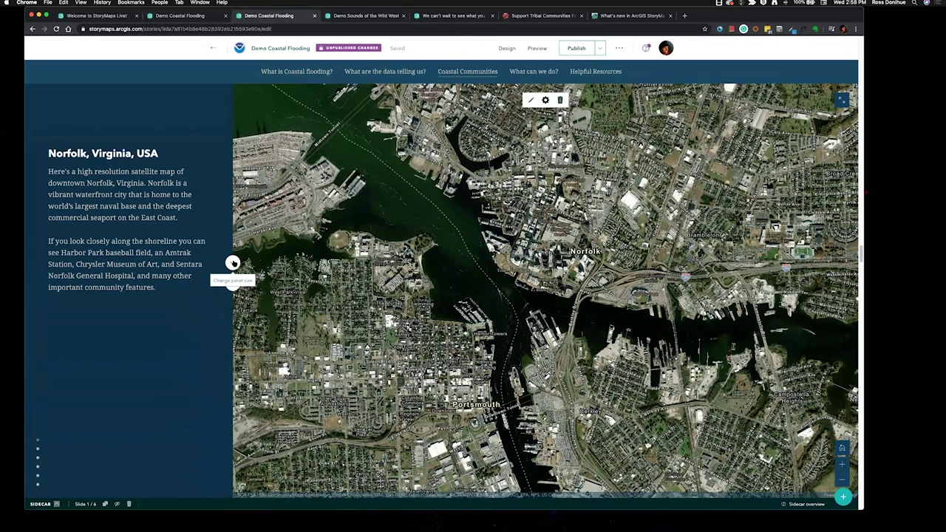
# Step: Try the two wider text panel sizes on the Norfolk slide and return the panel to its narrowest size
pyautogui.moveTo(233, 262); pyautogui.dragTo(292, 262)
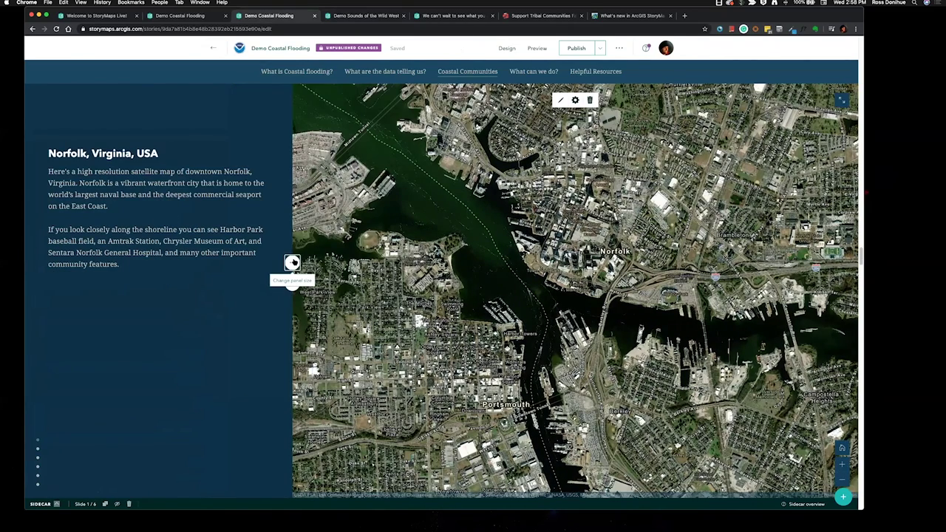
pyautogui.click(293, 262)
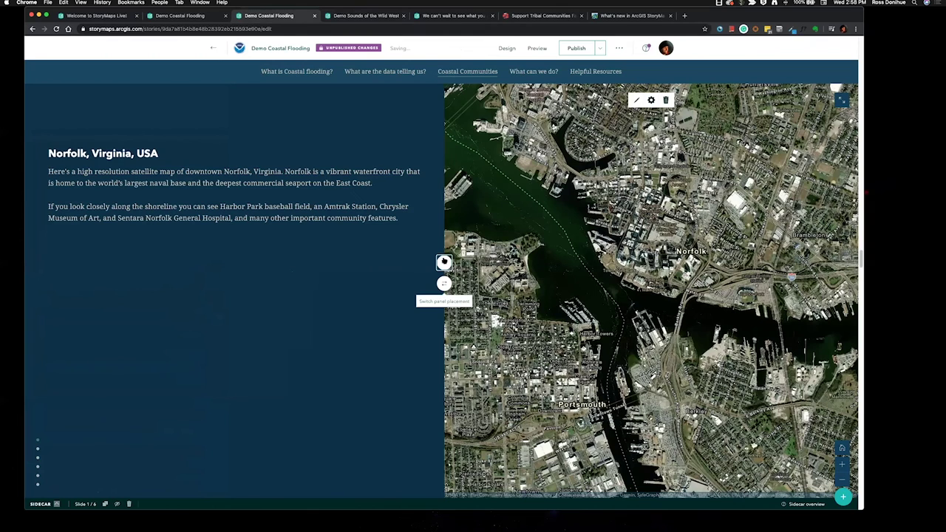
pyautogui.click(443, 262)
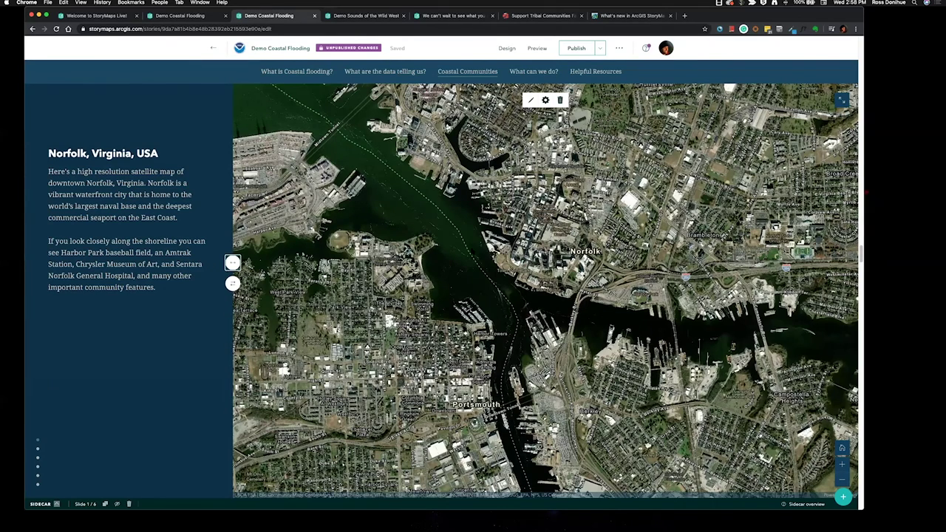
# Step: Turn off map navigation in the Norfolk slide's web map settings and place the map
pyautogui.click(530, 102)
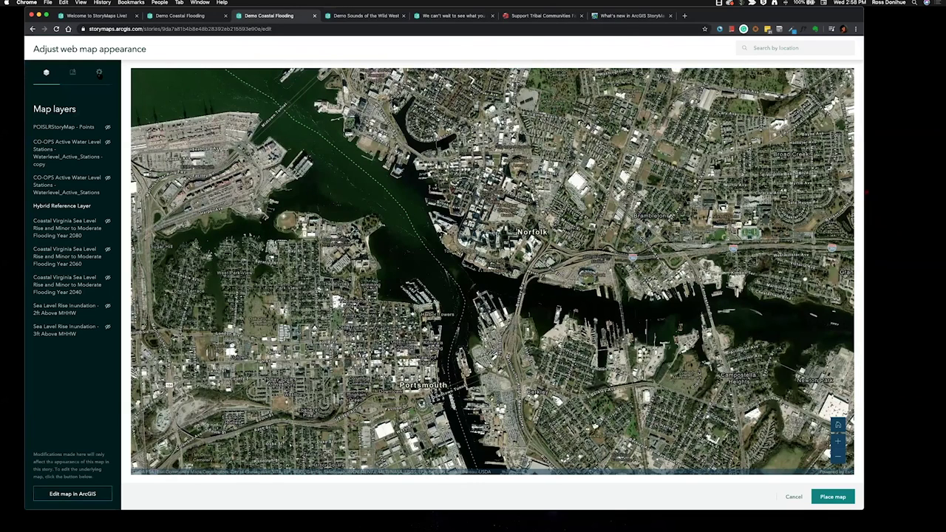
pyautogui.click(99, 73)
pyautogui.click(107, 149)
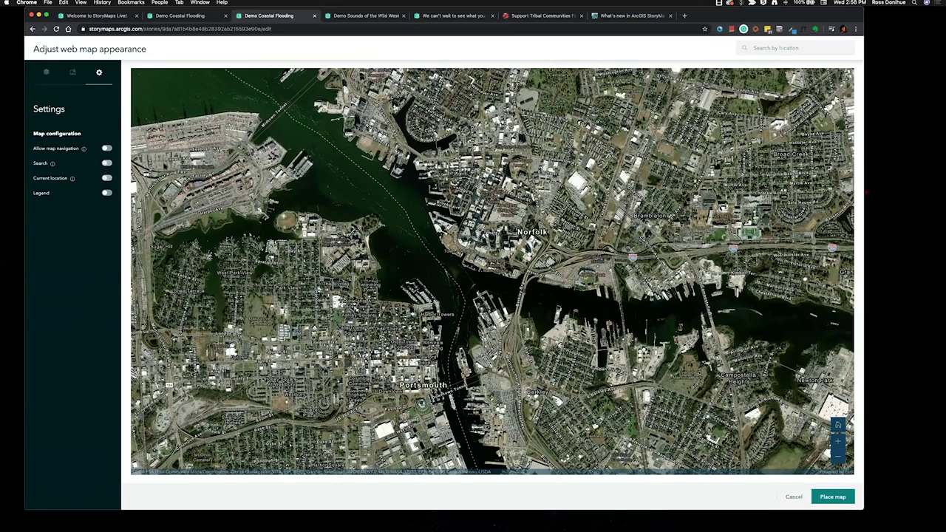
pyautogui.click(834, 498)
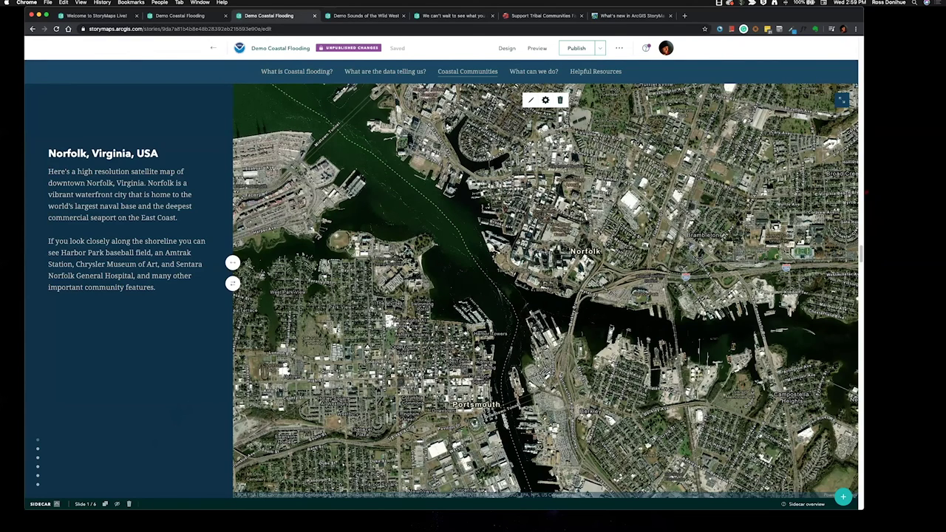
# Step: Turn map navigation back on in the Norfolk slide's web map settings and place the map
pyautogui.click(532, 102)
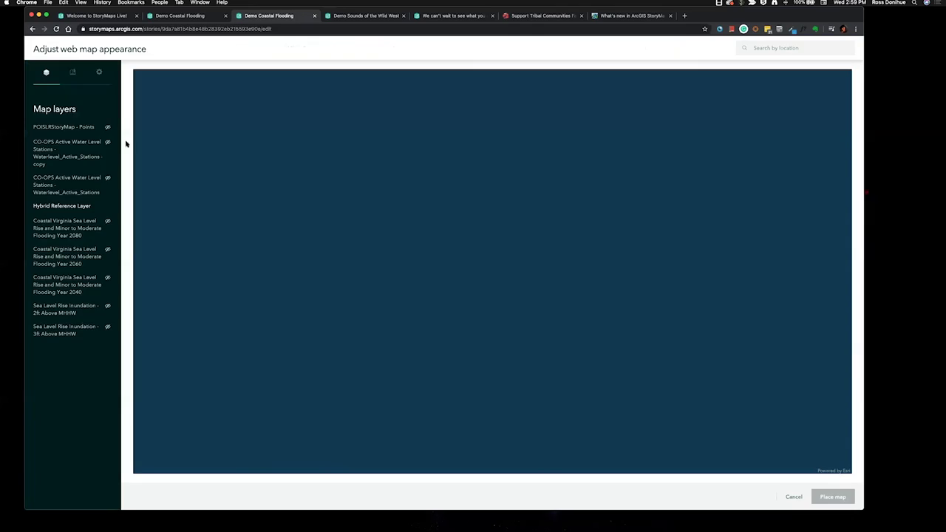
pyautogui.click(99, 72)
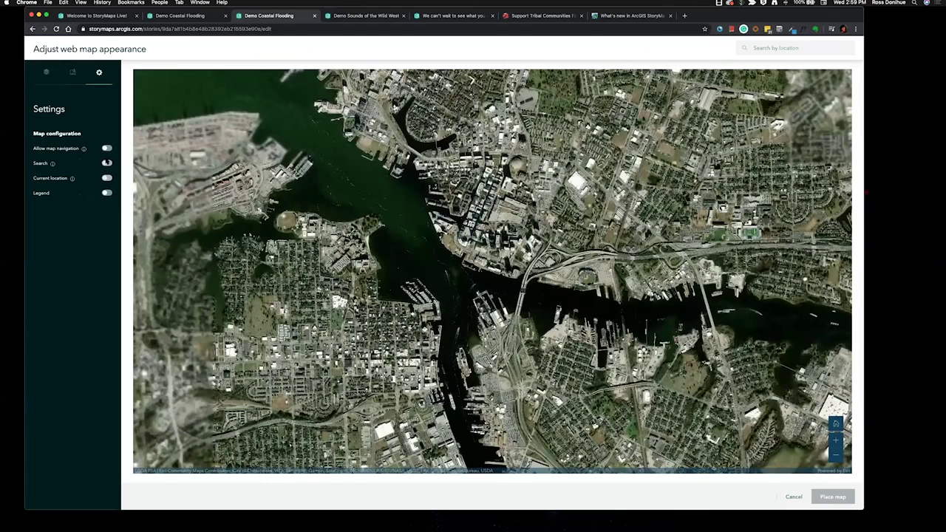
pyautogui.click(107, 148)
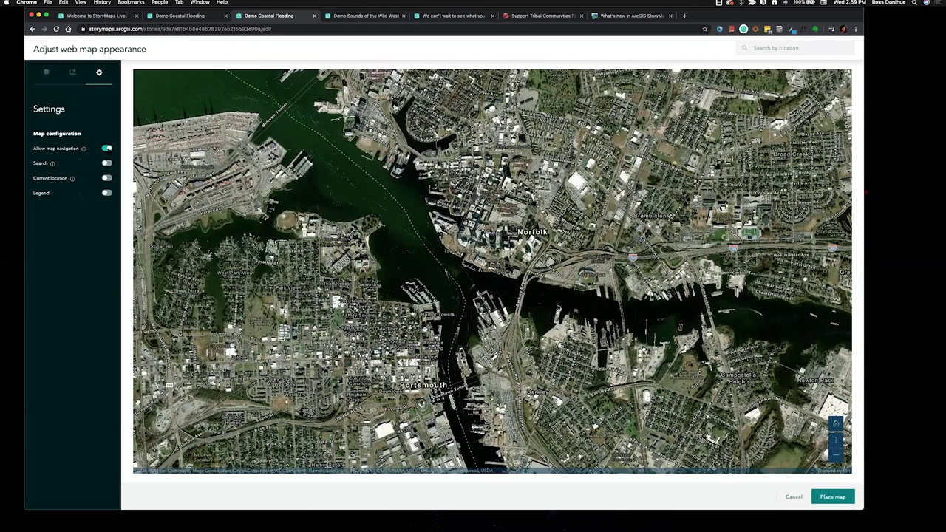
pyautogui.click(107, 164)
pyautogui.click(108, 164)
pyautogui.click(832, 497)
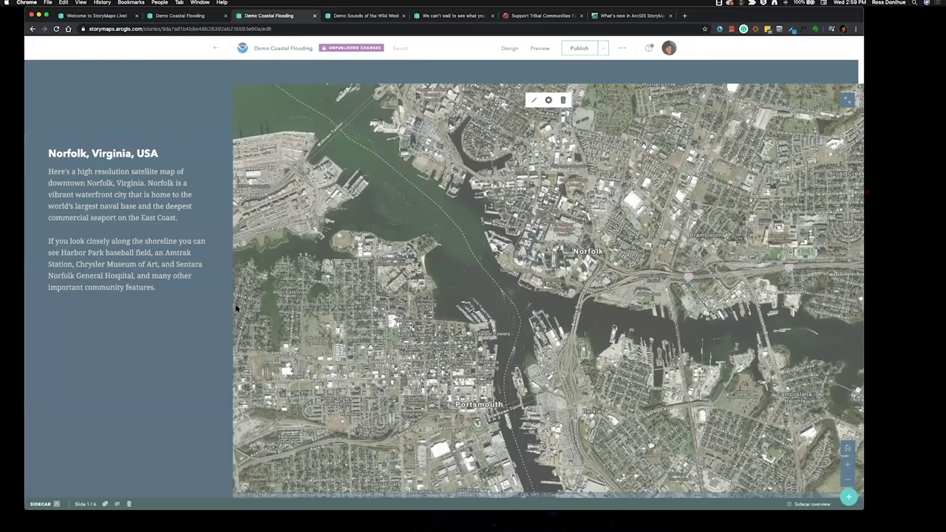
# Step: Open the express map below the Norfolk sidecar for editing and zoom its view in to North America
pyautogui.scroll(-10, 195, 315)
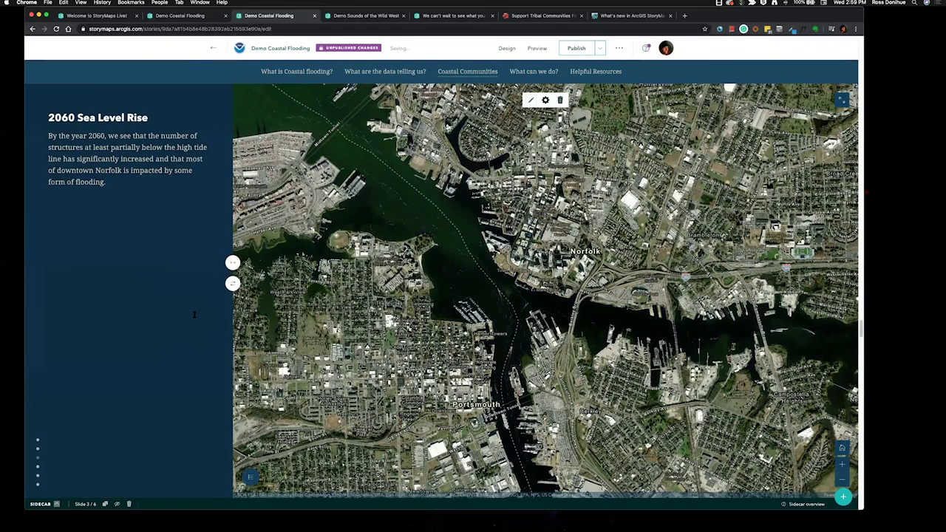
pyautogui.scroll(-15, 194, 314)
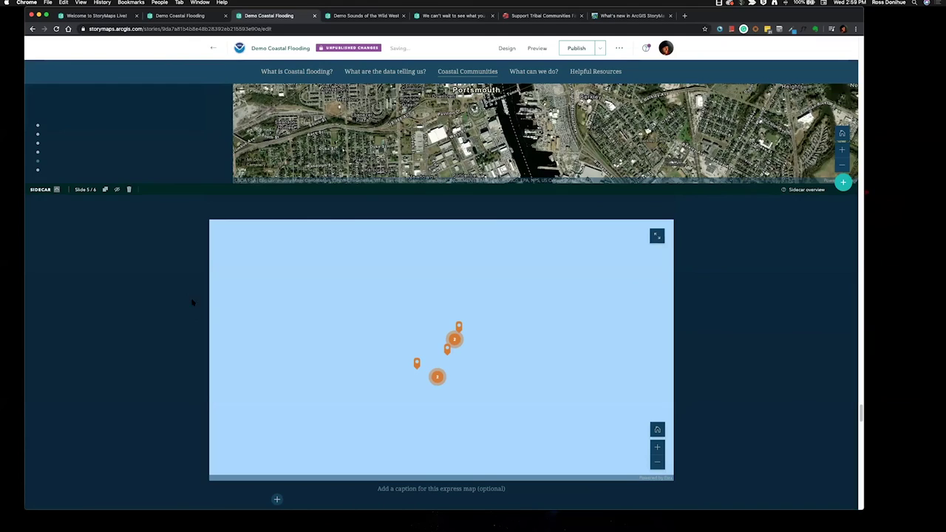
pyautogui.scroll(-2, 427, 259)
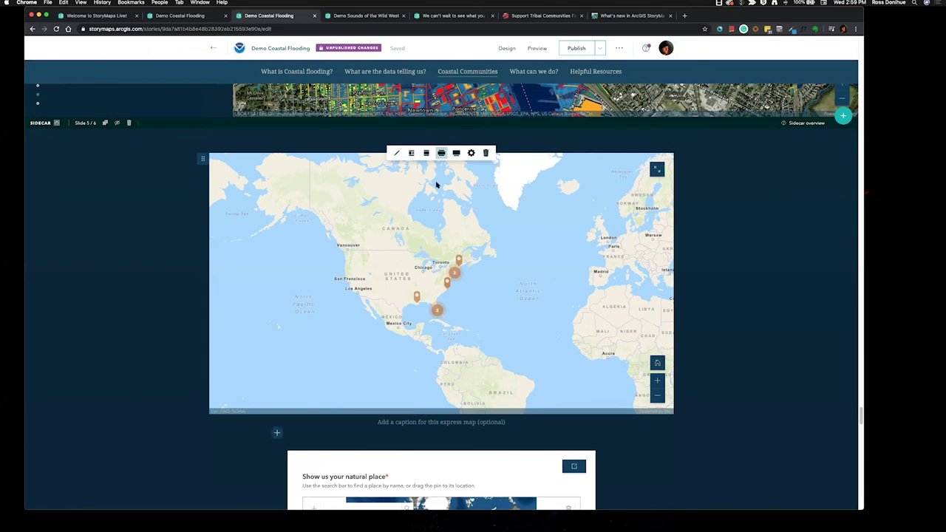
pyautogui.click(396, 154)
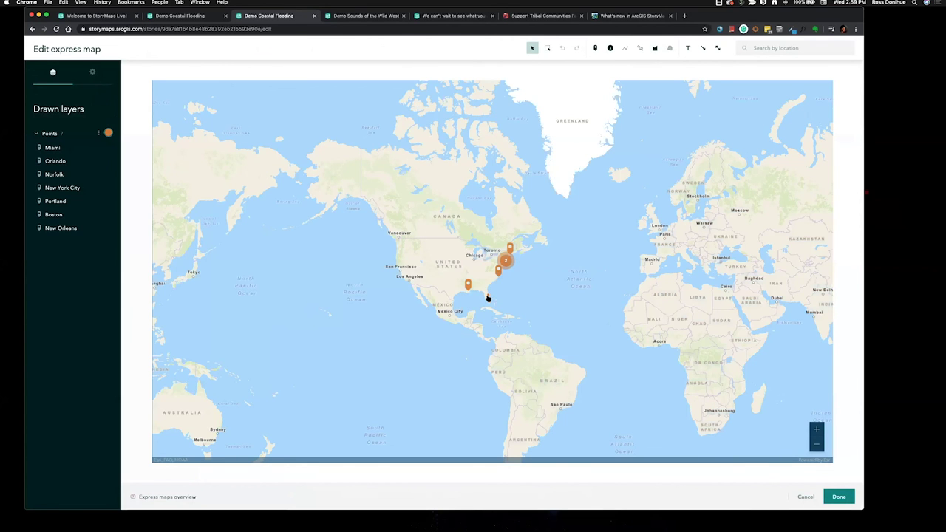
pyautogui.click(816, 429)
pyautogui.click(816, 429)
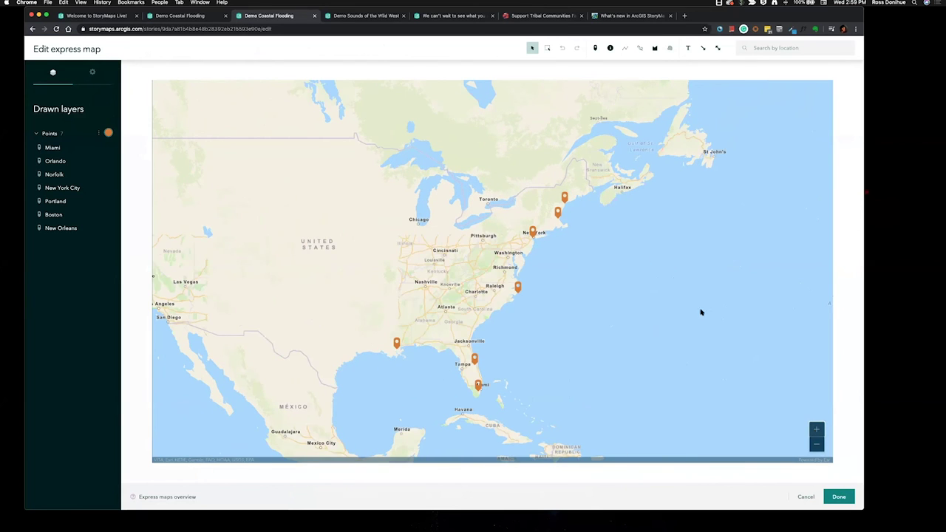
pyautogui.click(816, 444)
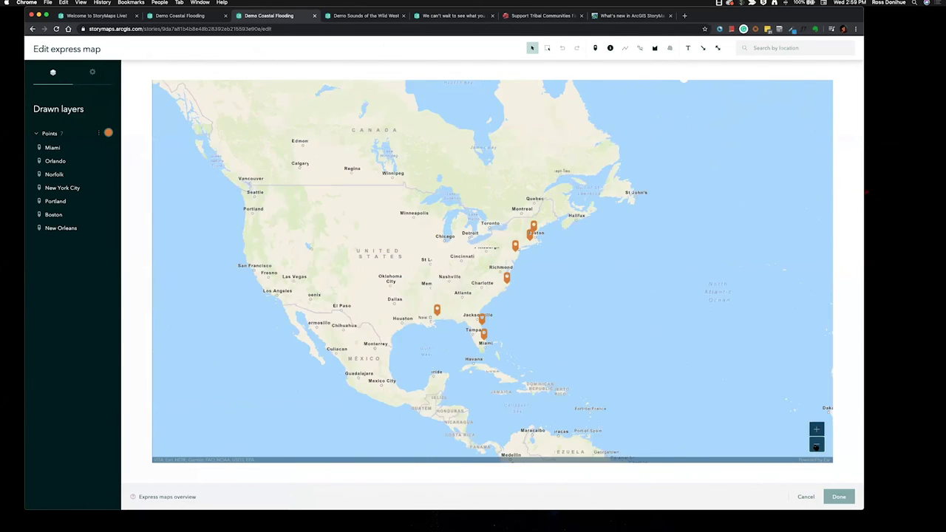
# Step: Try turning off nearby-point grouping and map navigation in the express map's settings, and turn both back on
pyautogui.click(93, 73)
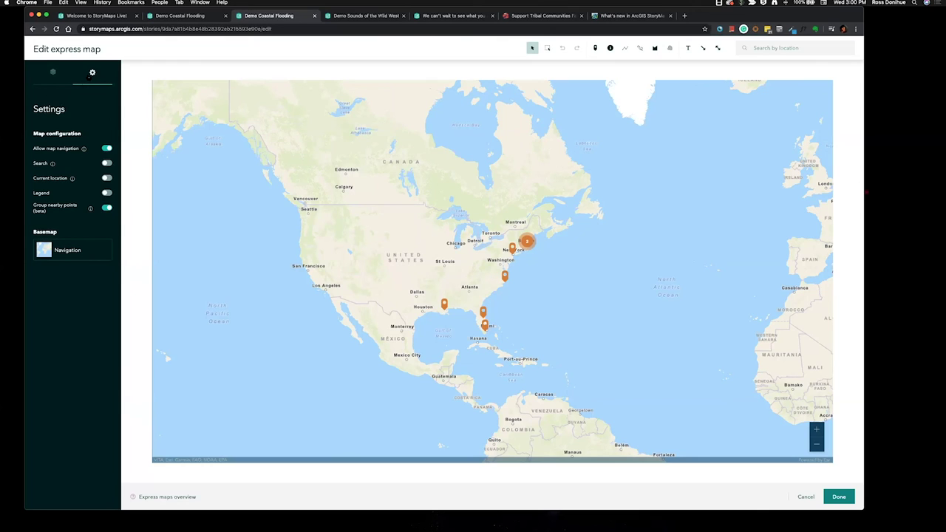
pyautogui.click(107, 208)
pyautogui.click(108, 208)
pyautogui.click(107, 147)
pyautogui.click(107, 208)
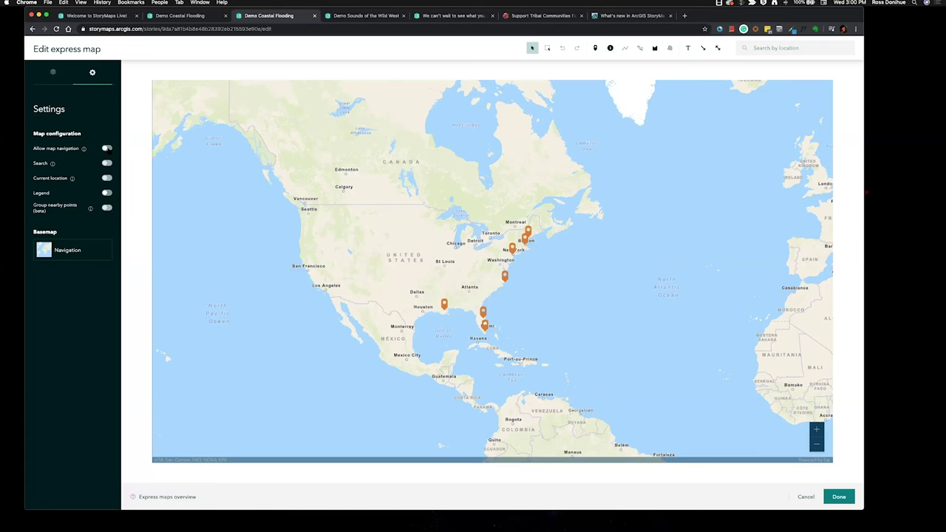
pyautogui.click(107, 148)
pyautogui.click(107, 208)
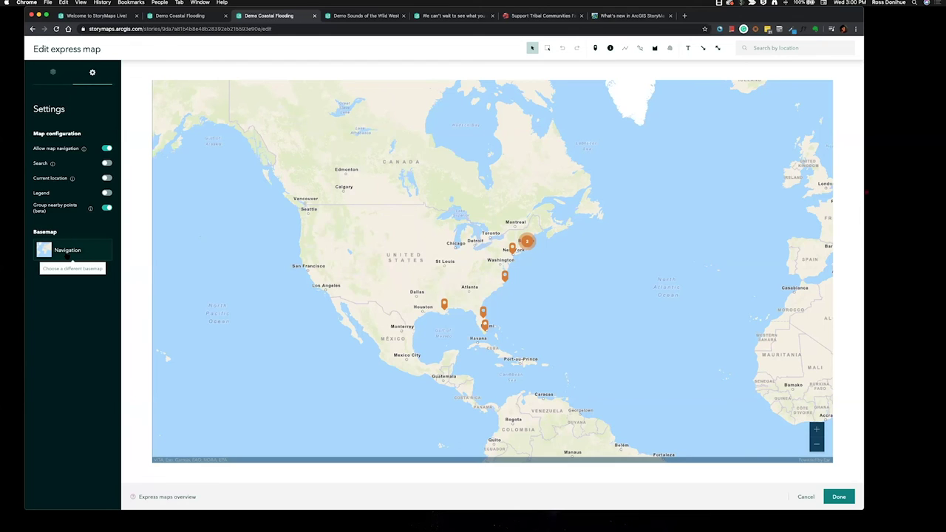
# Step: Try the Imagery basemap on the express map, set the basemap to Topographic and save the map edits
pyautogui.click(68, 252)
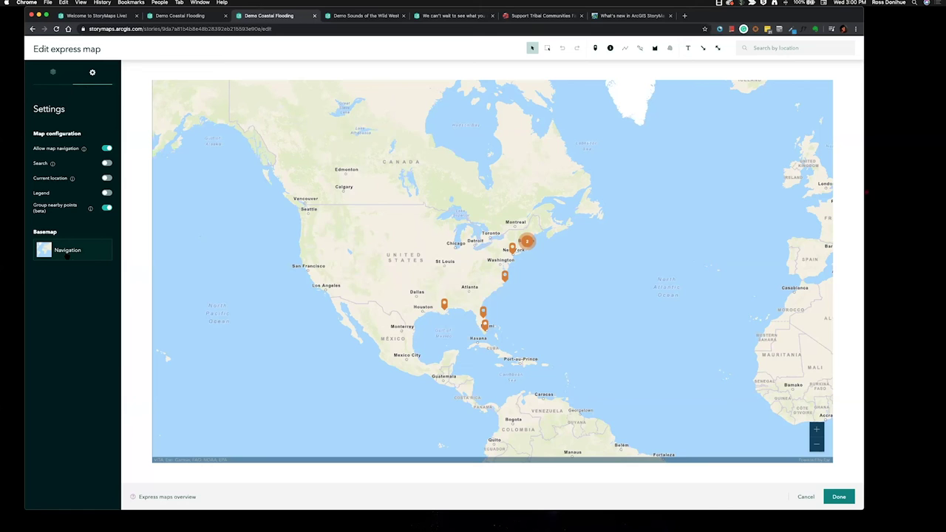
pyautogui.click(67, 253)
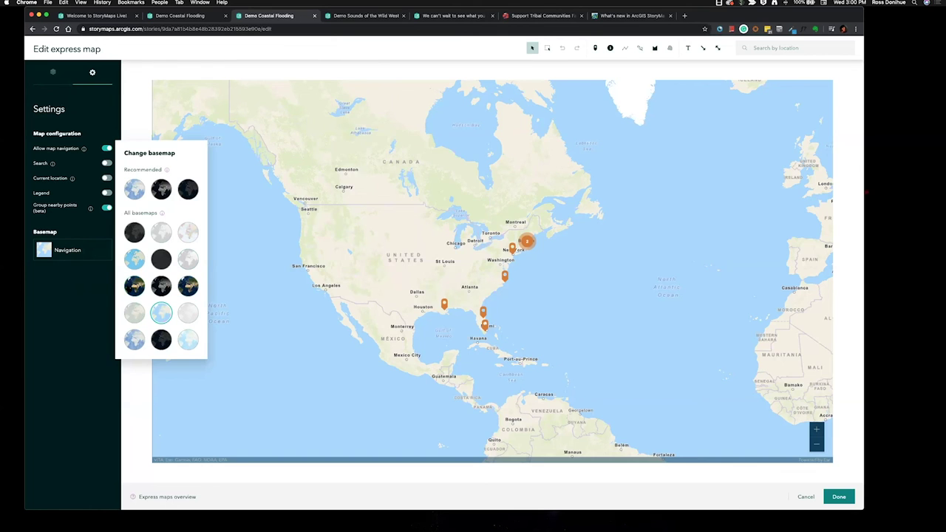
pyautogui.click(134, 285)
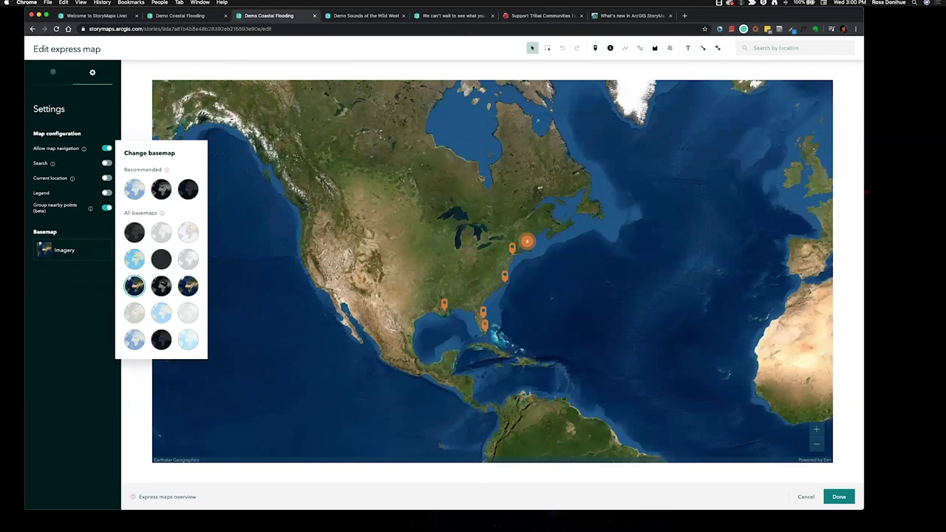
pyautogui.click(187, 340)
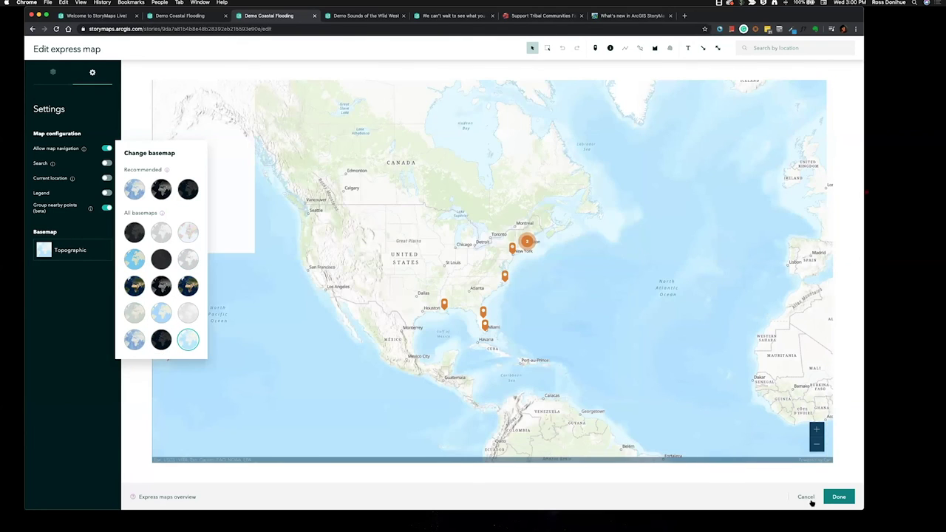
pyautogui.click(95, 251)
pyautogui.click(806, 497)
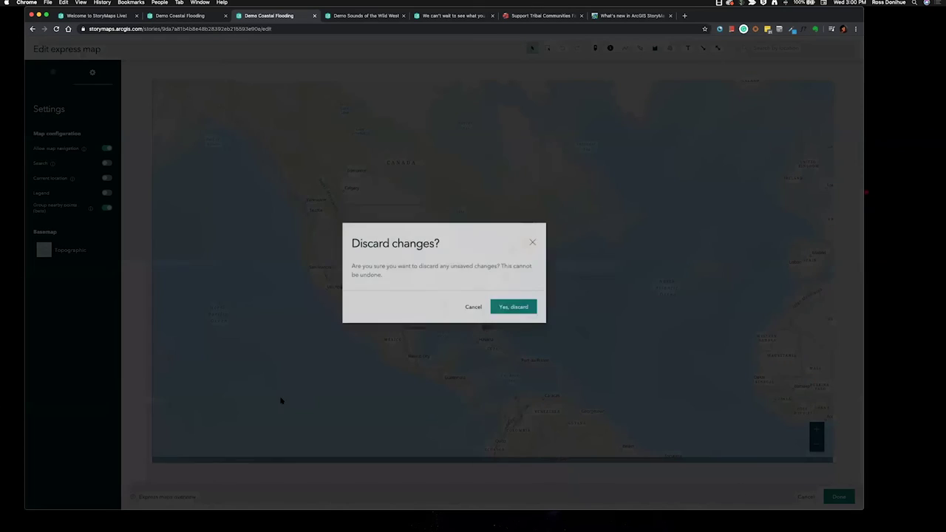
pyautogui.click(536, 242)
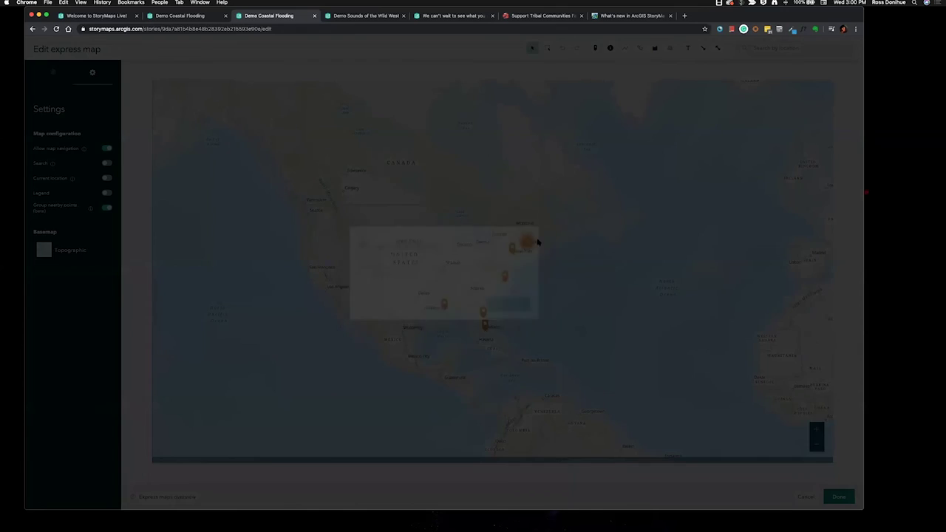
pyautogui.click(840, 497)
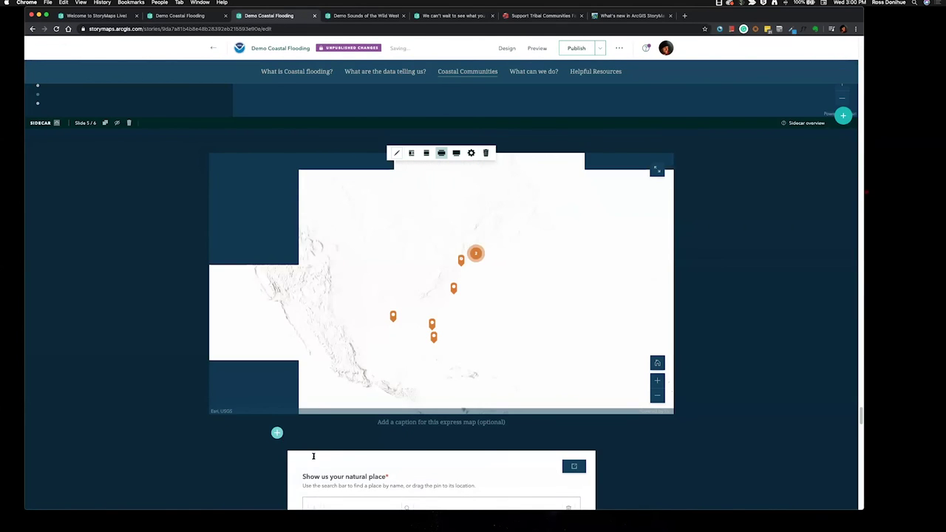
# Step: Review the embedded survey's display and property options, including its embed content reference, and leave them without saving
pyautogui.scroll(-5, 314, 455)
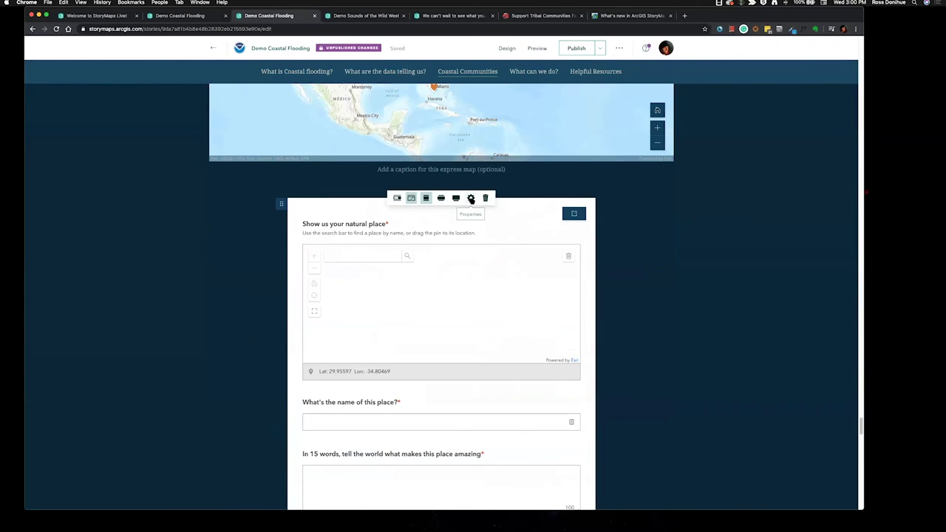
pyautogui.click(471, 199)
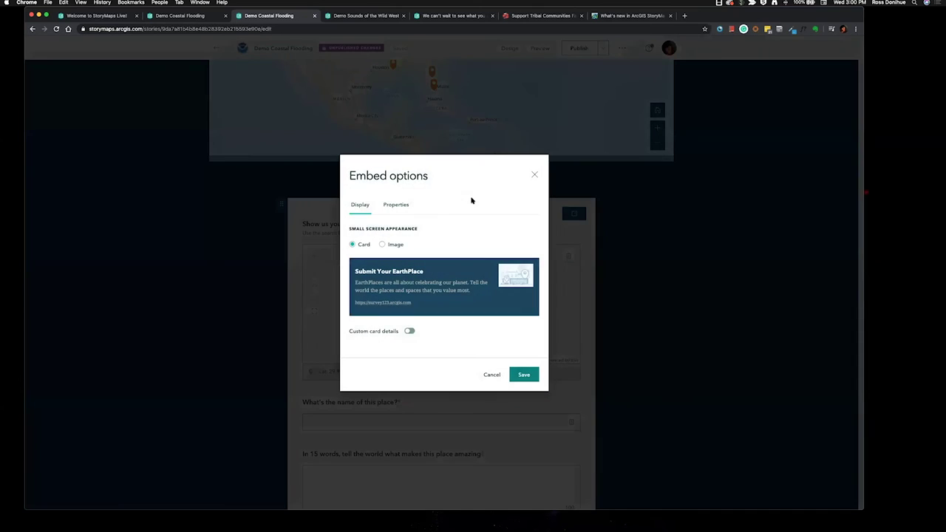
pyautogui.click(392, 205)
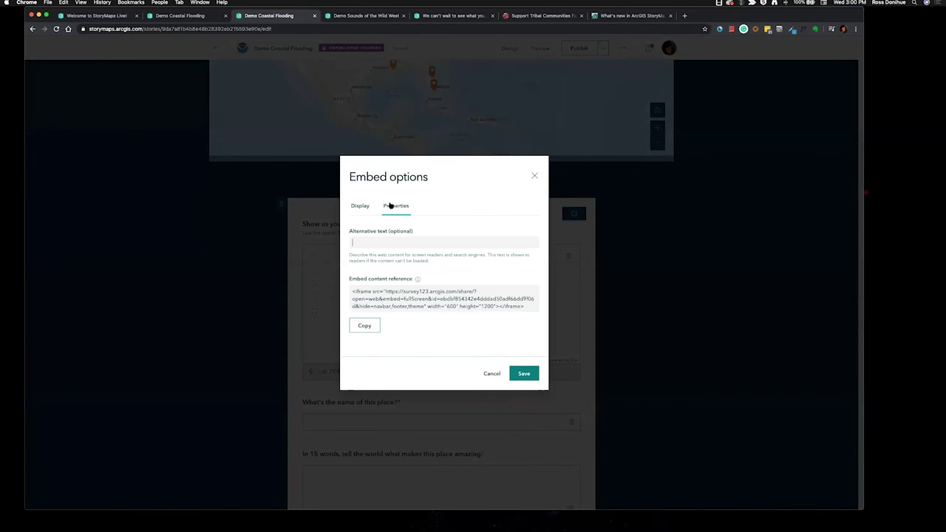
pyautogui.moveTo(399, 300); pyautogui.dragTo(367, 300)
pyautogui.tripleClick(366, 299)
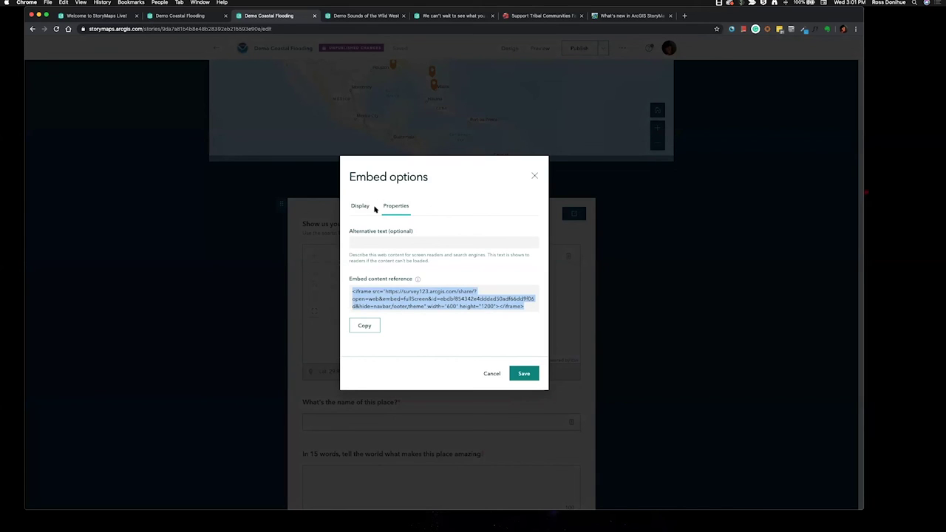
pyautogui.click(491, 374)
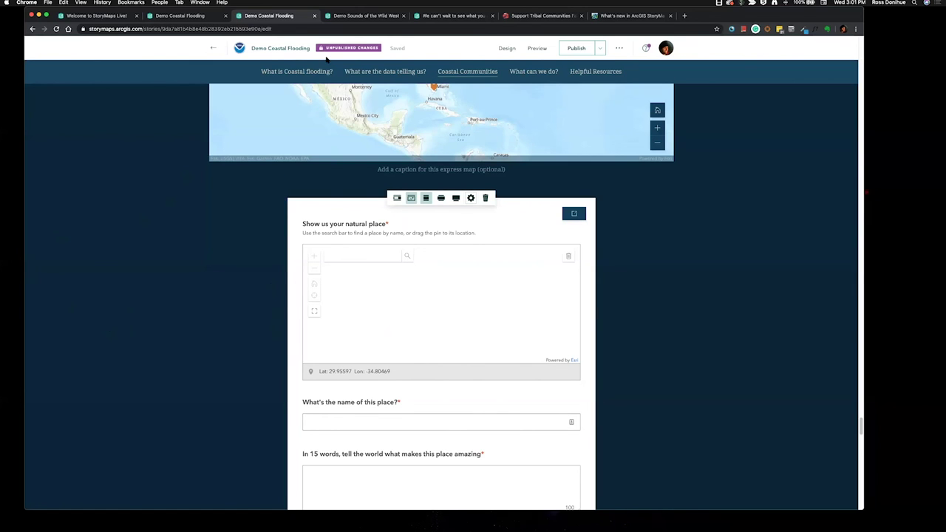
pyautogui.scroll(-2, 281, 222)
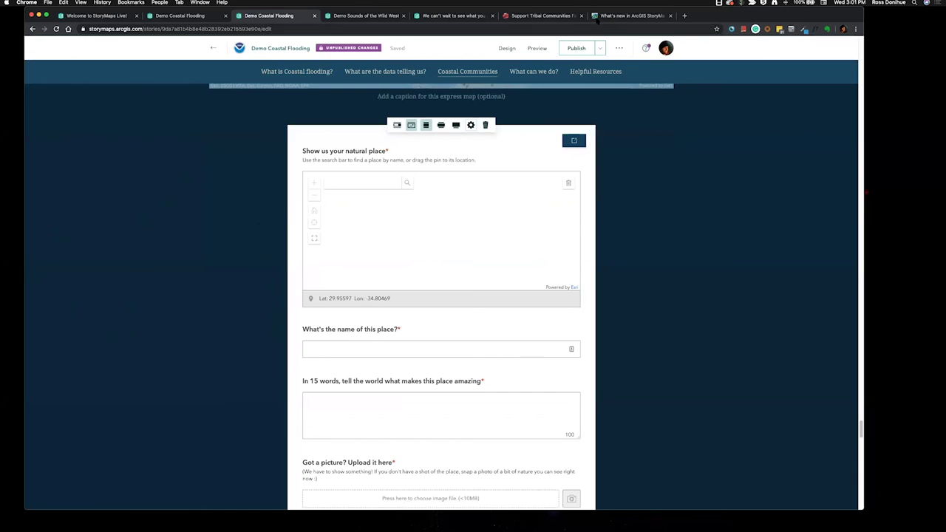
# Step: Switch to the "What's new in ArcGIS StoryMaps (June 2020)" blog post and skim its features down to "Click to expand images"
pyautogui.click(621, 15)
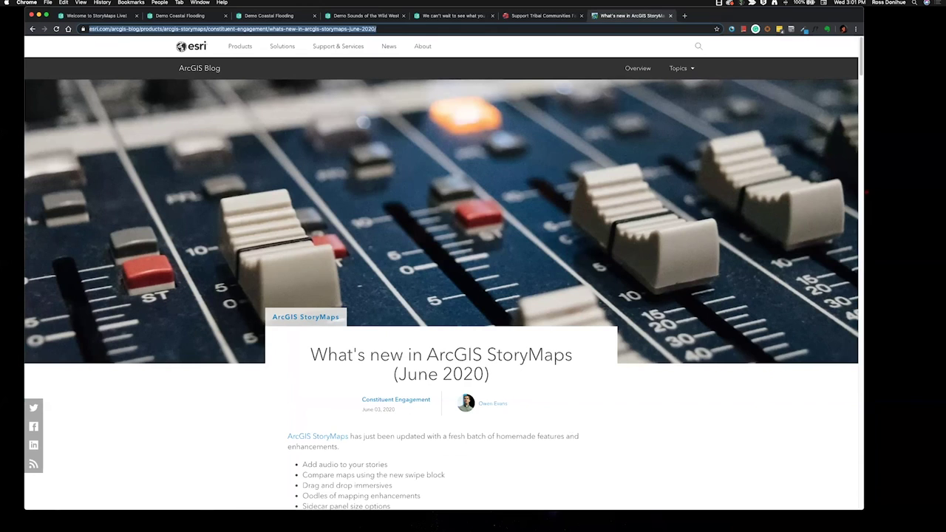
pyautogui.scroll(-10, 270, 376)
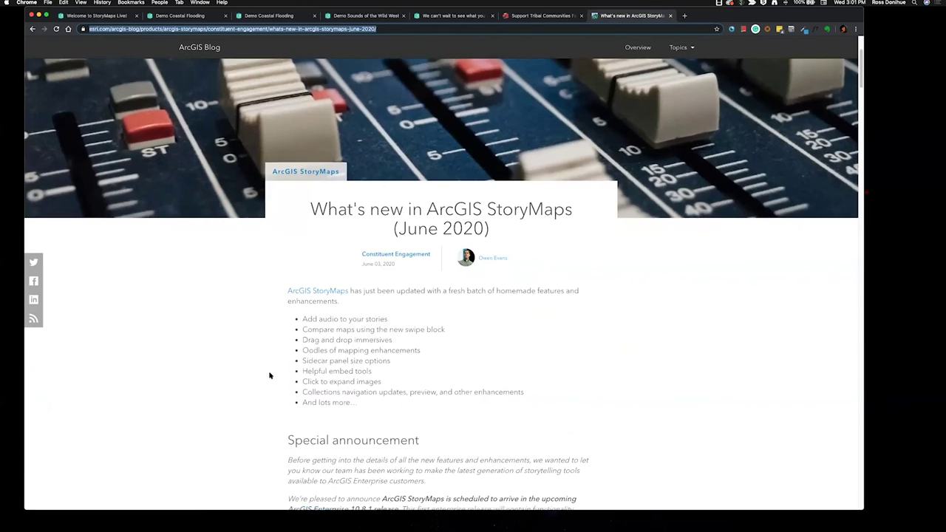
pyautogui.scroll(-20, 270, 376)
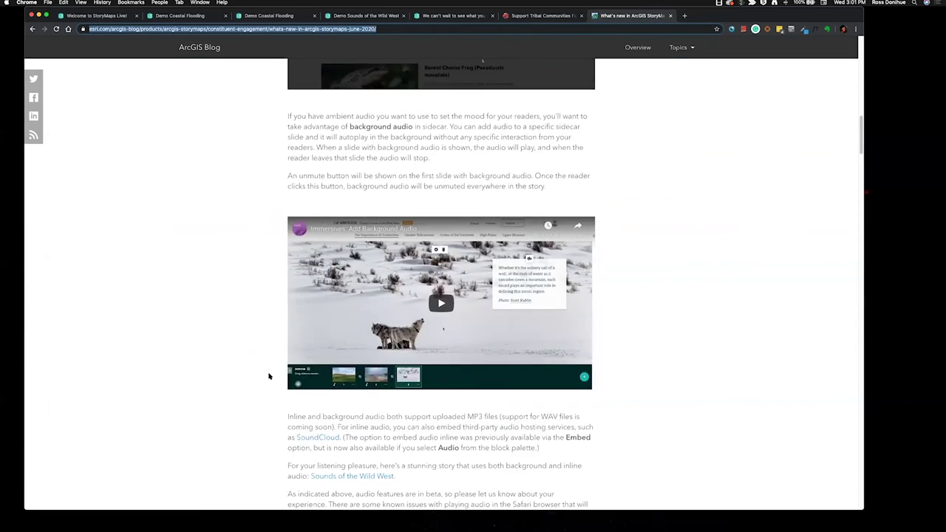
pyautogui.scroll(-20, 270, 378)
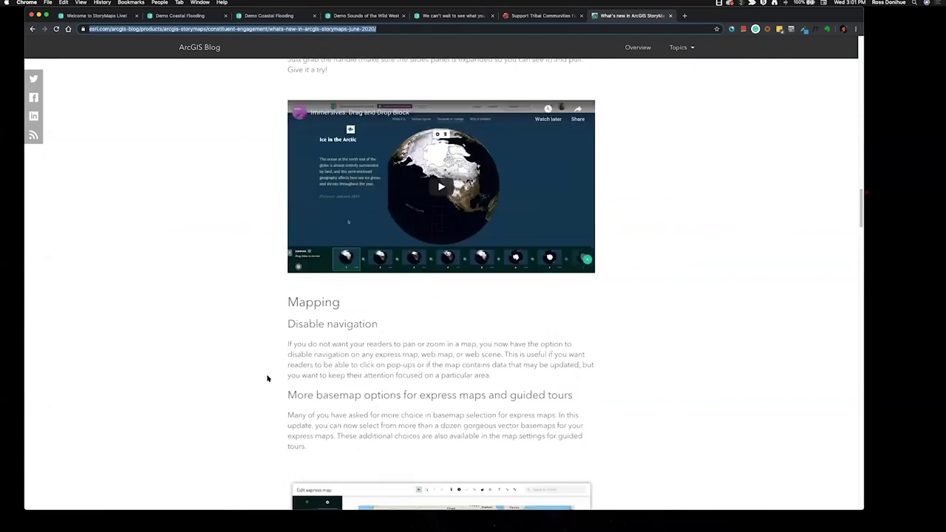
pyautogui.scroll(-12, 267, 378)
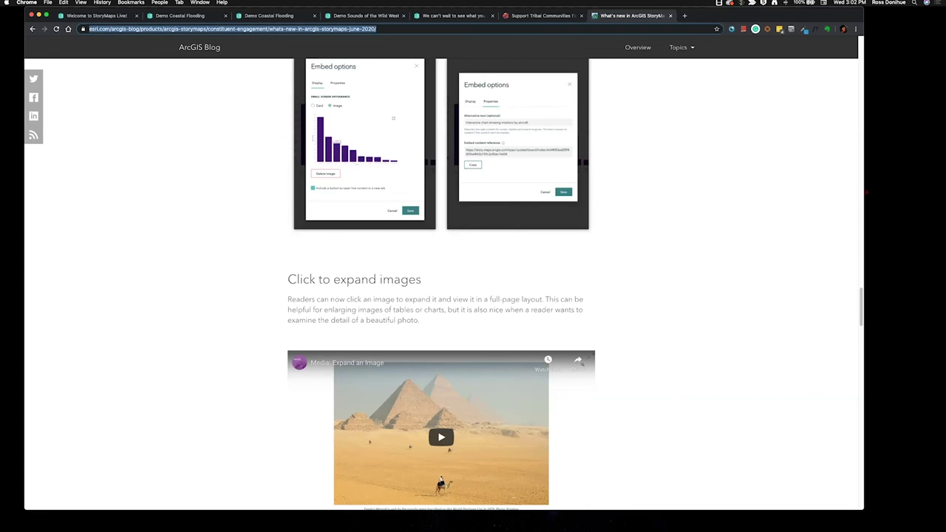
pyautogui.click(184, 124)
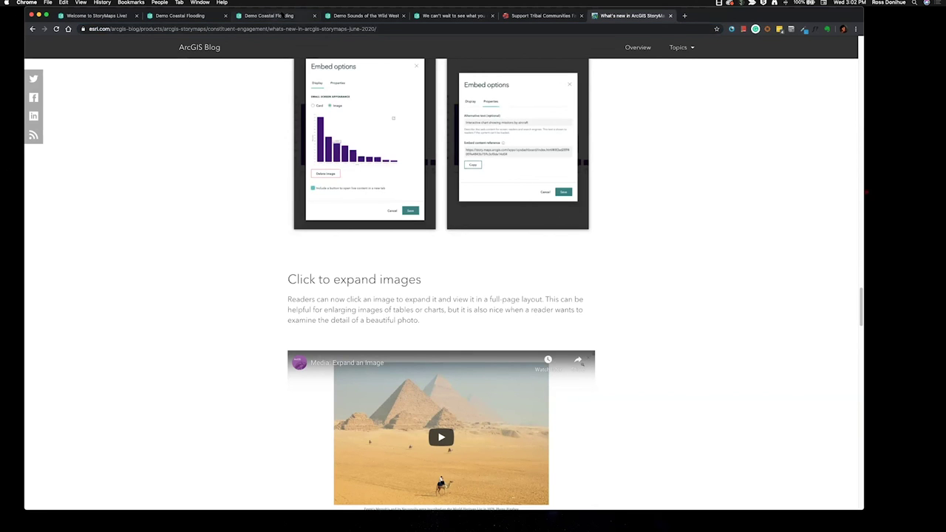
# Step: Switch to the "We can't wait to see what you create" story and view its "Keep in touch" and "Keep Learning" sections
pyautogui.click(450, 15)
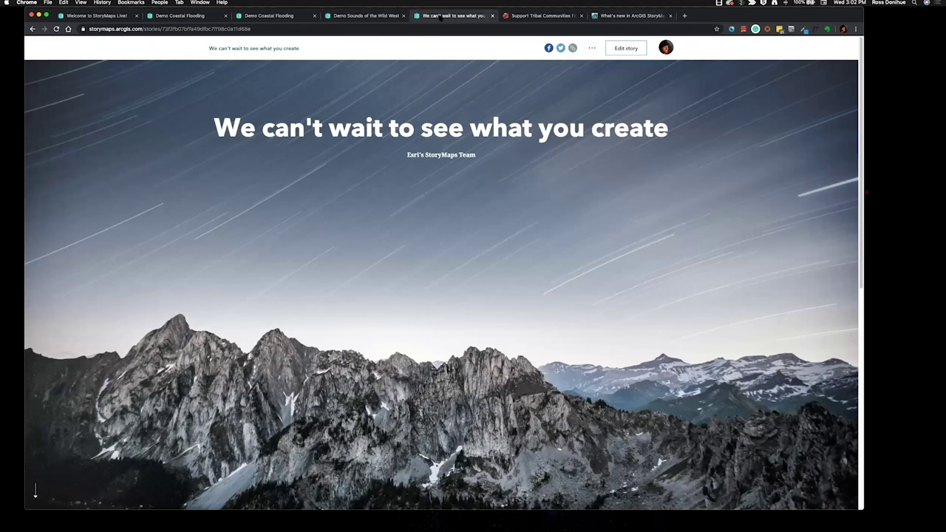
pyautogui.scroll(-3, 467, 244)
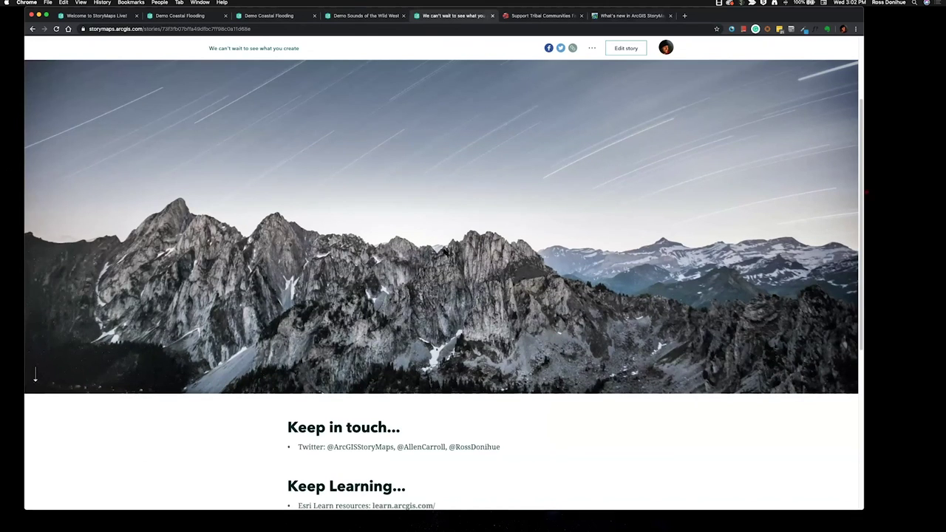
pyautogui.scroll(-3, 444, 244)
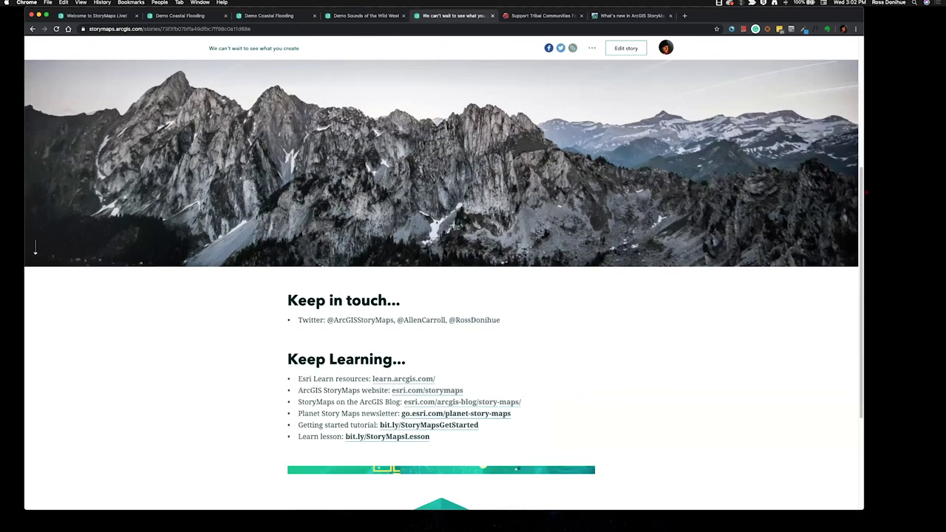
# Step: Review the closing story's Twitter contacts and "Keep Learning" resource links again, finishing back at its title cover
pyautogui.scroll(6, 444, 252)
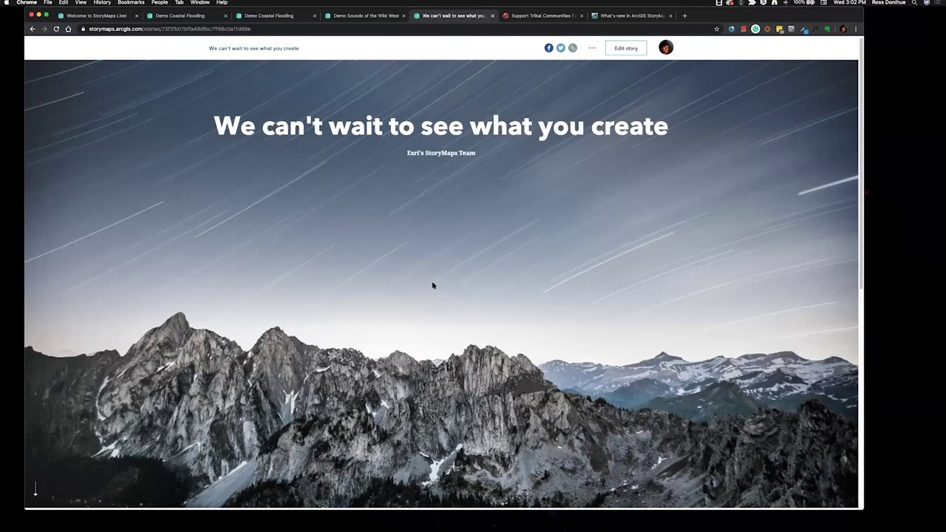
pyautogui.scroll(-1, 432, 285)
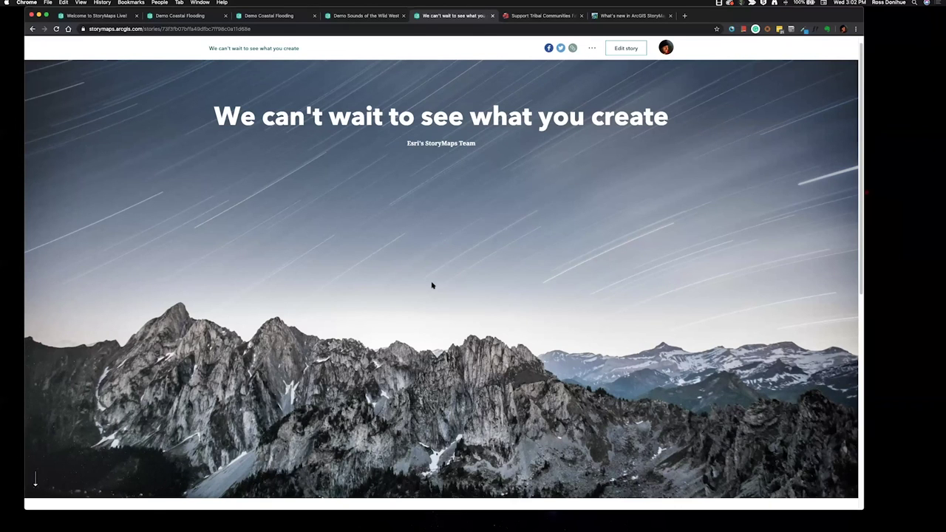
pyautogui.scroll(-5, 432, 286)
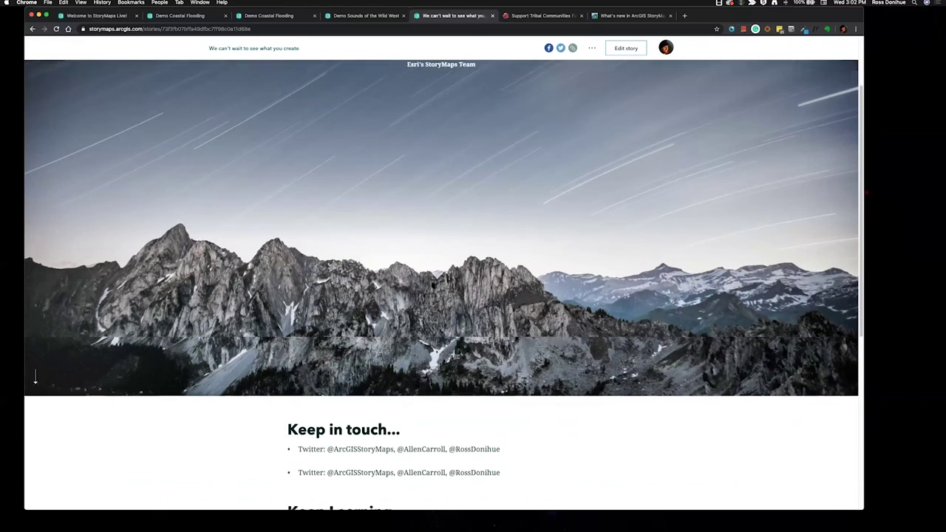
pyautogui.scroll(-3, 432, 286)
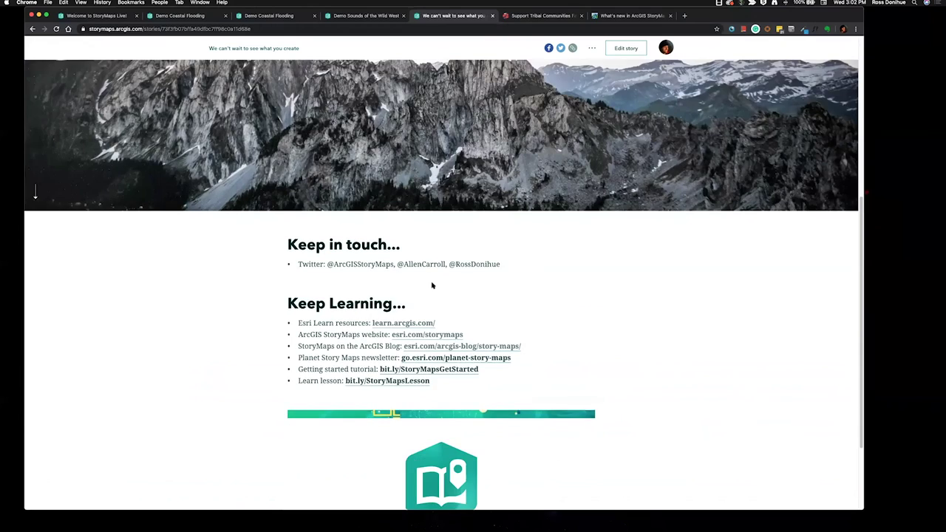
pyautogui.scroll(-2, 432, 285)
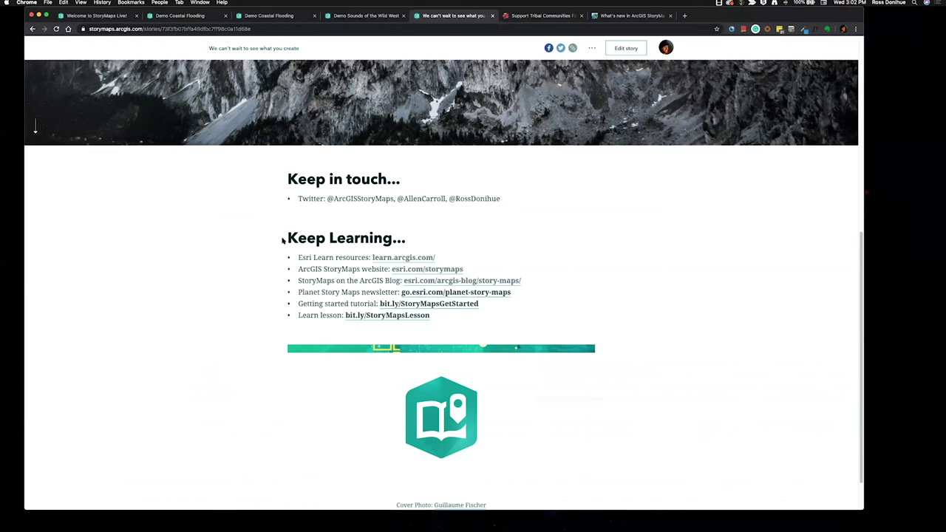
pyautogui.scroll(5, 283, 241)
pyautogui.scroll(1, 283, 241)
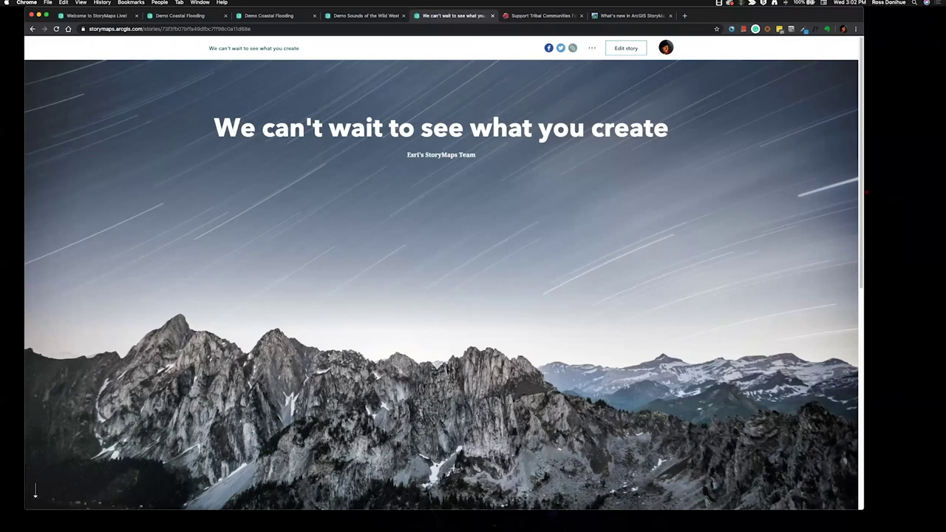